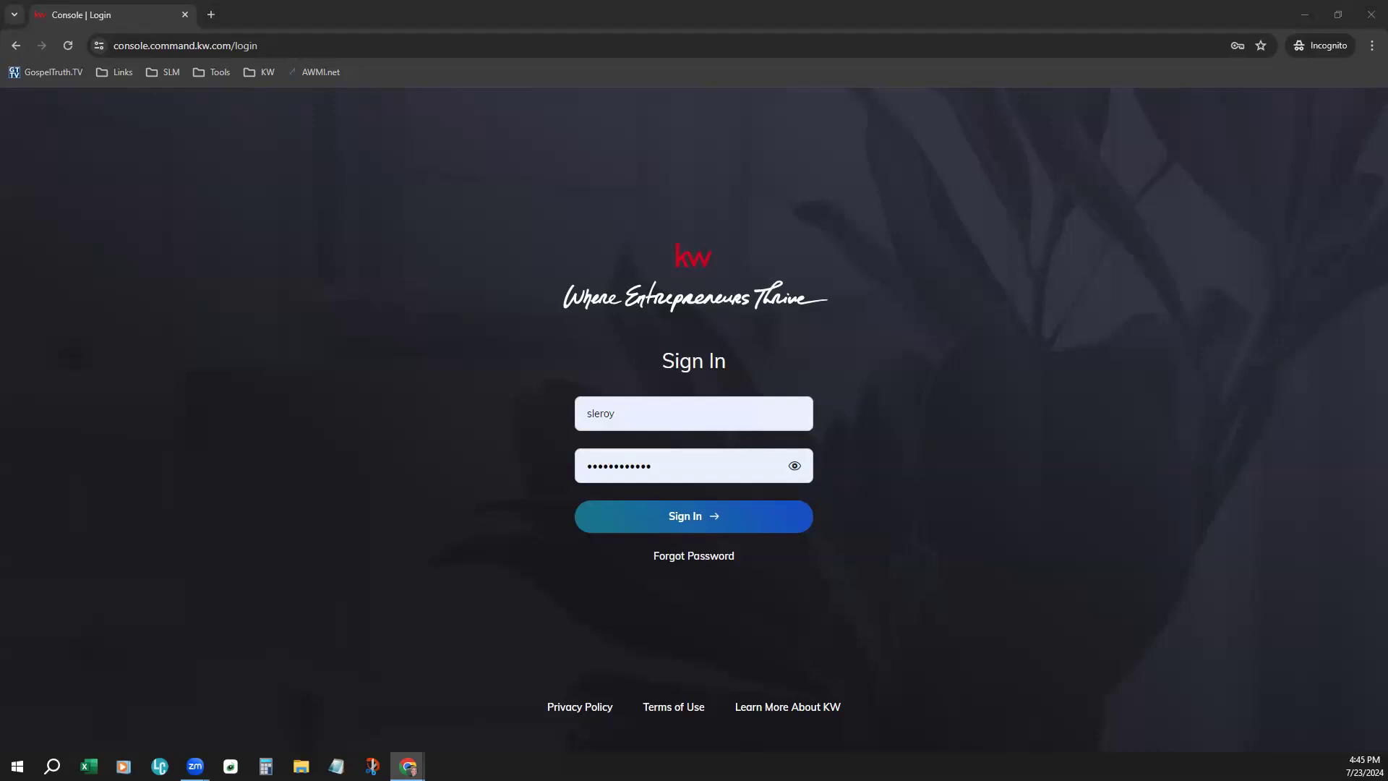
# - Sign in and open the Opportunities pipeline with its Listings, Buyers and Leases stages
pyautogui.click(764, 518)
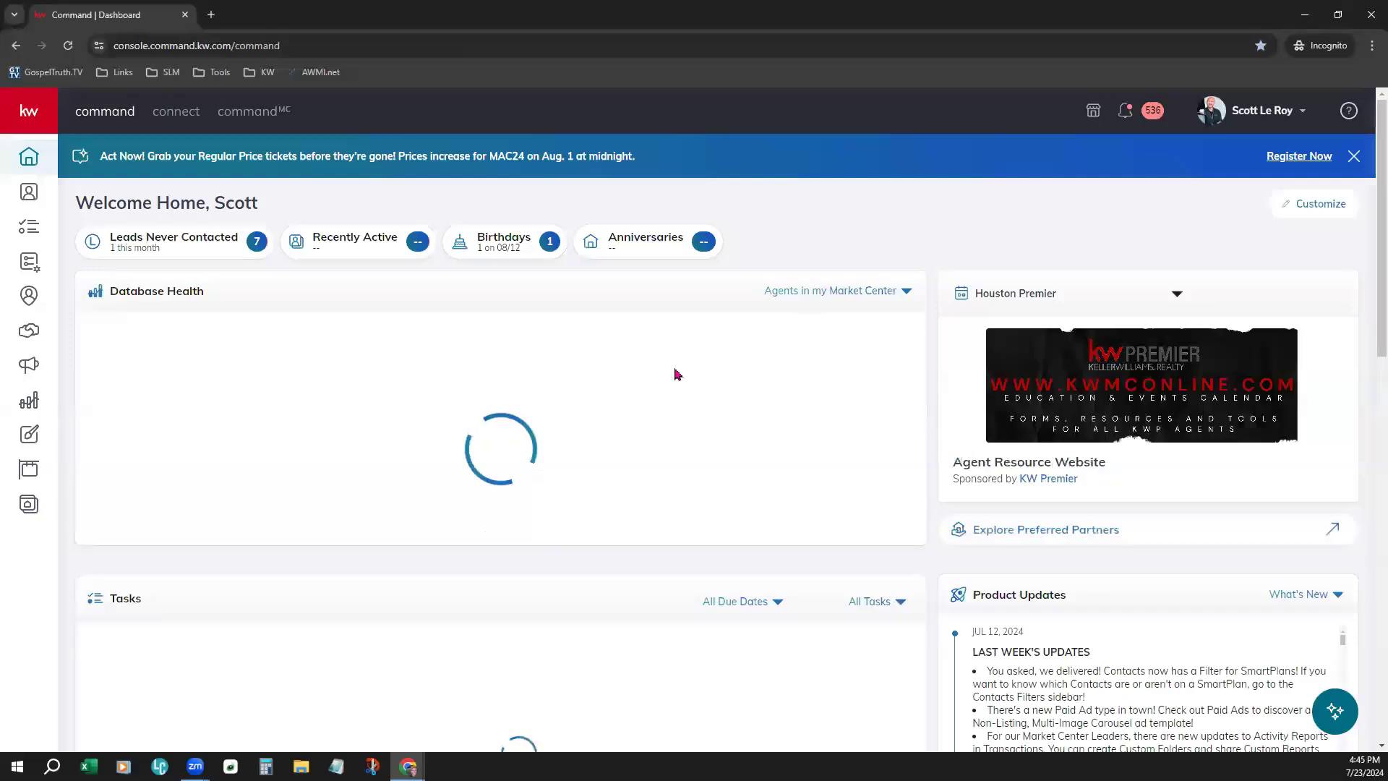
pyautogui.click(32, 333)
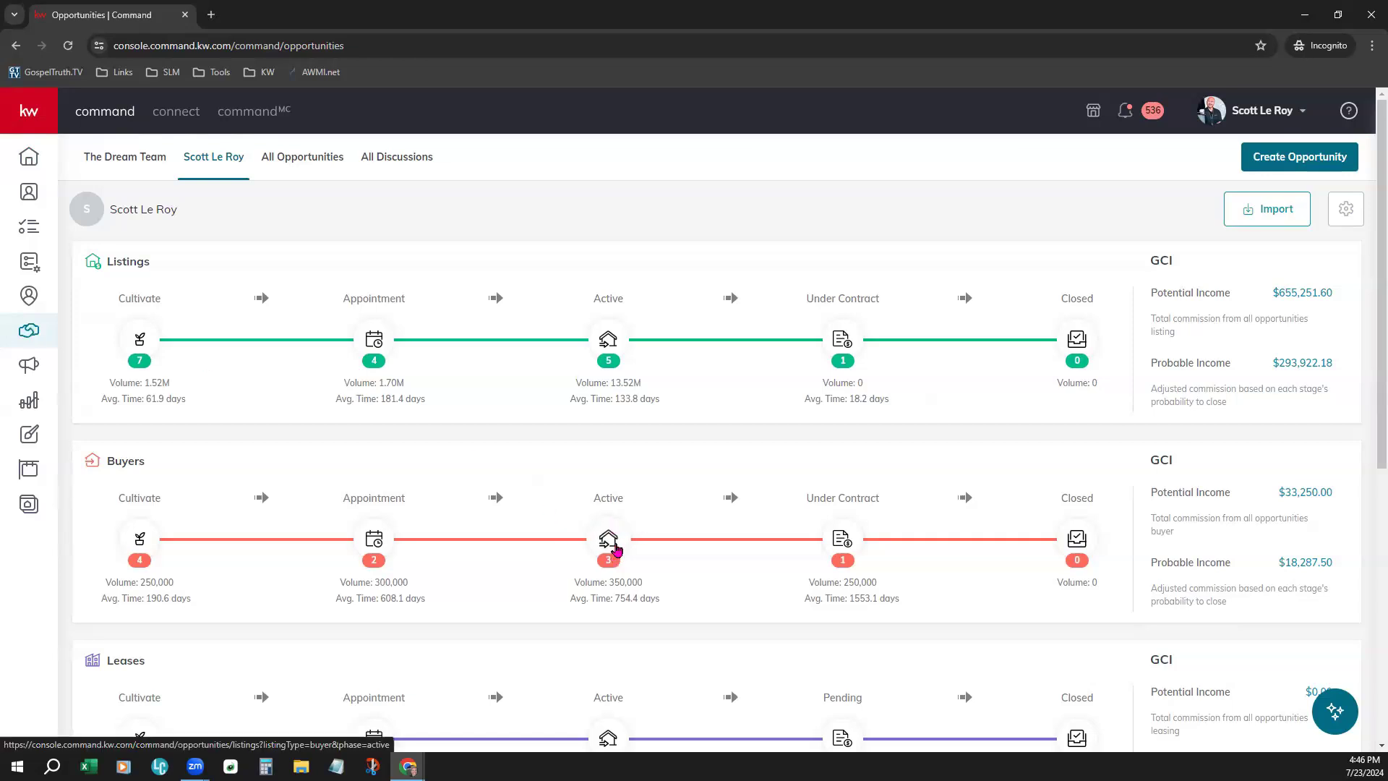
pyautogui.click(614, 547)
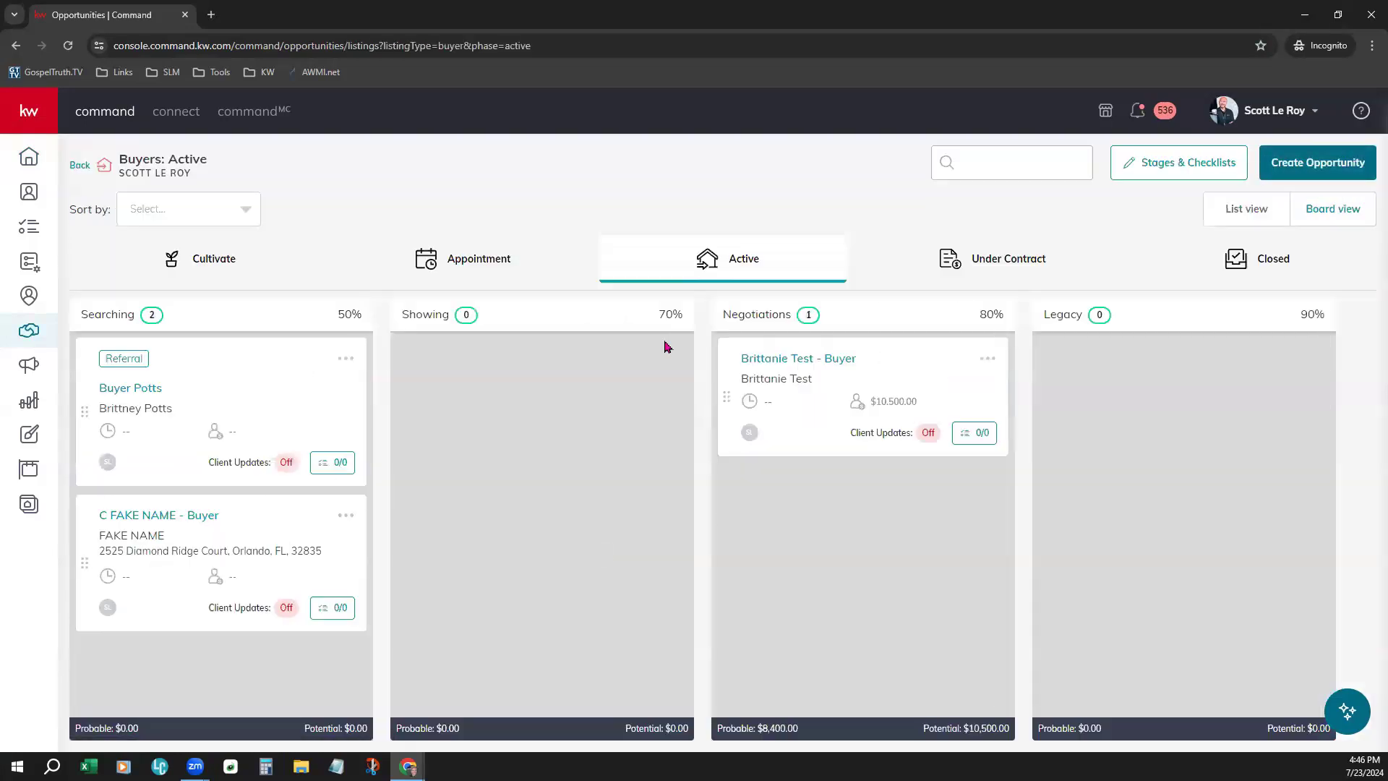
pyautogui.click(186, 516)
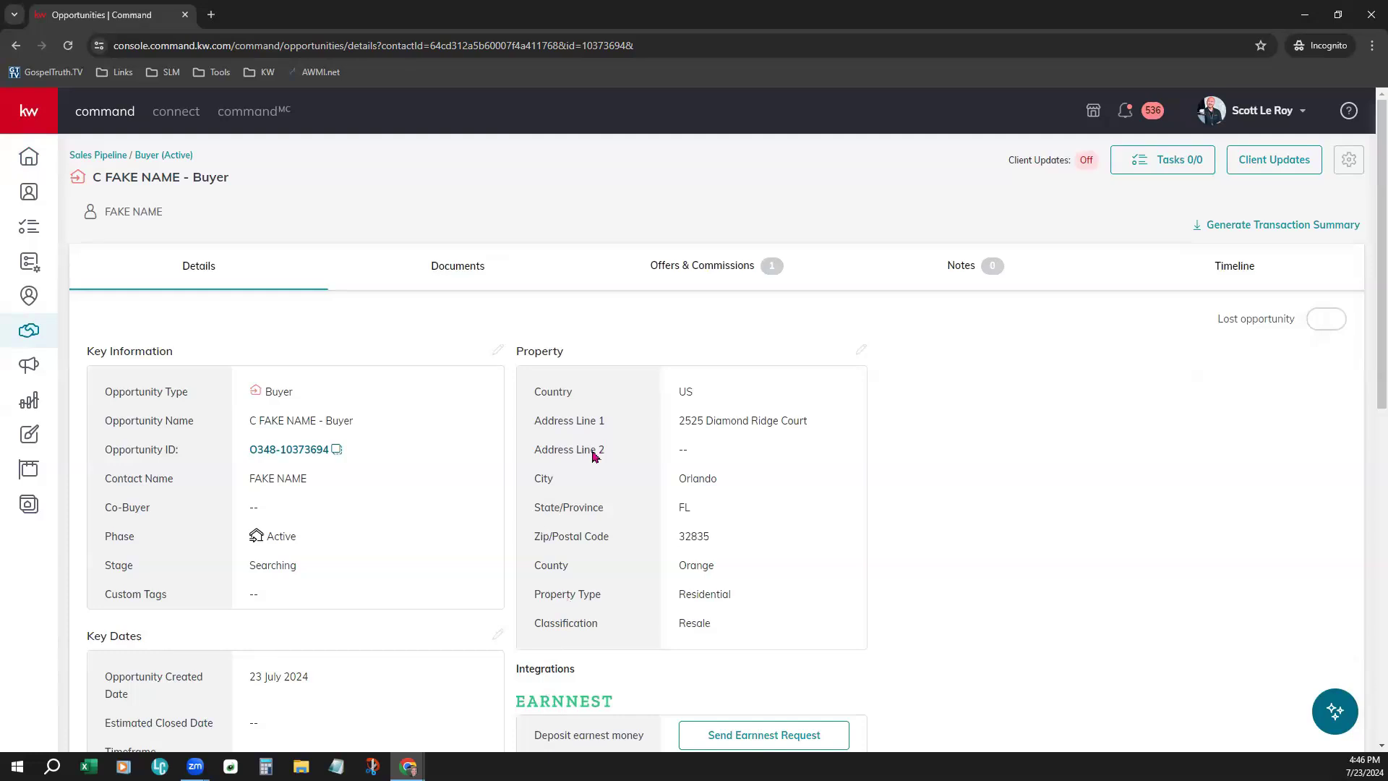
pyautogui.click(678, 271)
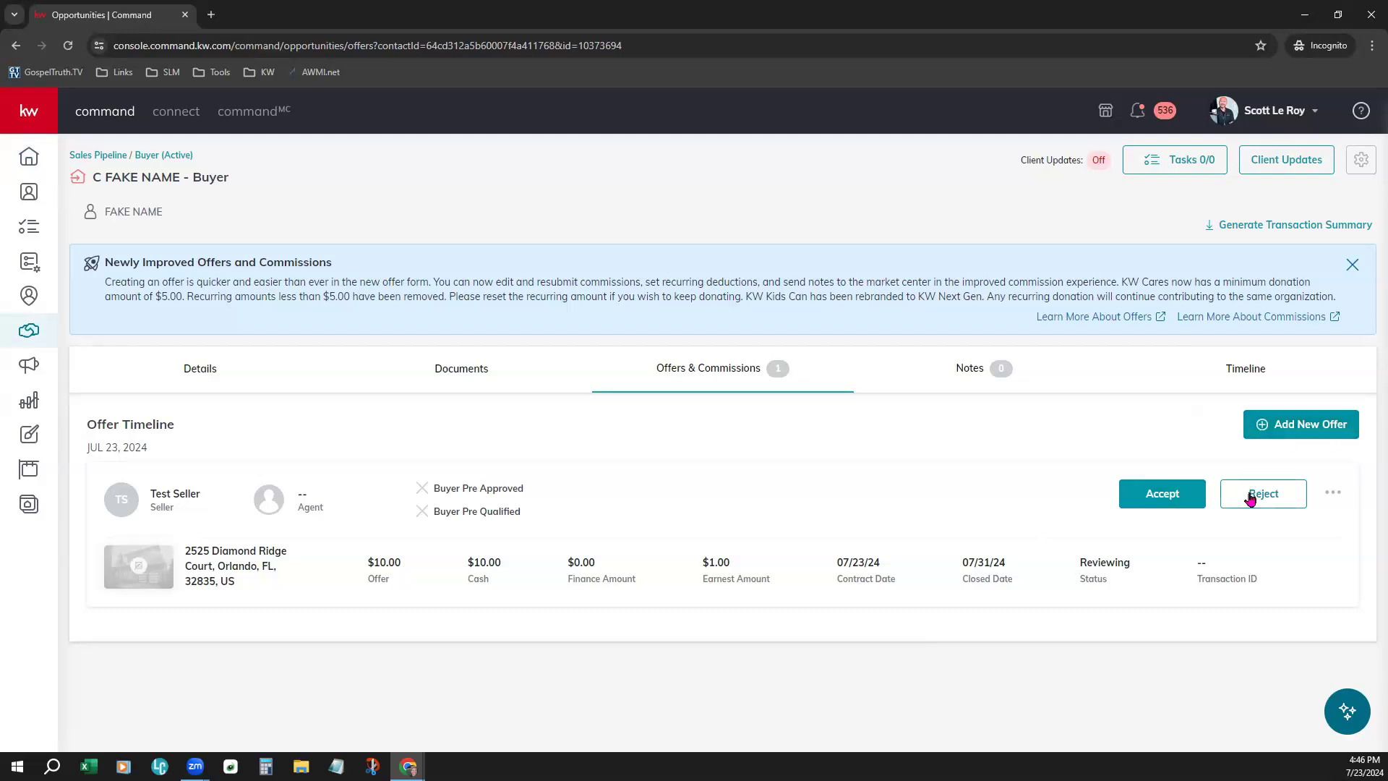
# - Start a new offer and replace its offer name with 'Second Offer'
pyautogui.click(1324, 432)
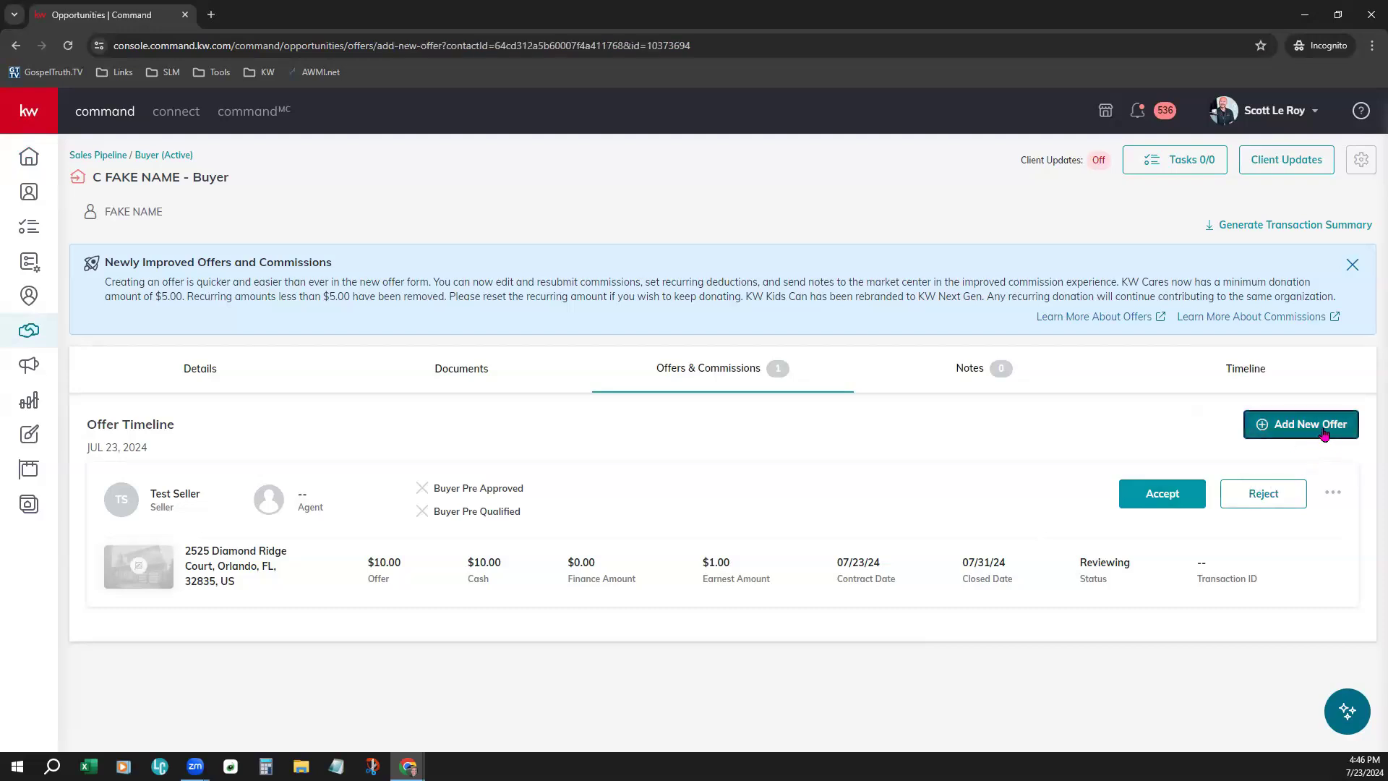
pyautogui.scroll(-4, 1047, 483)
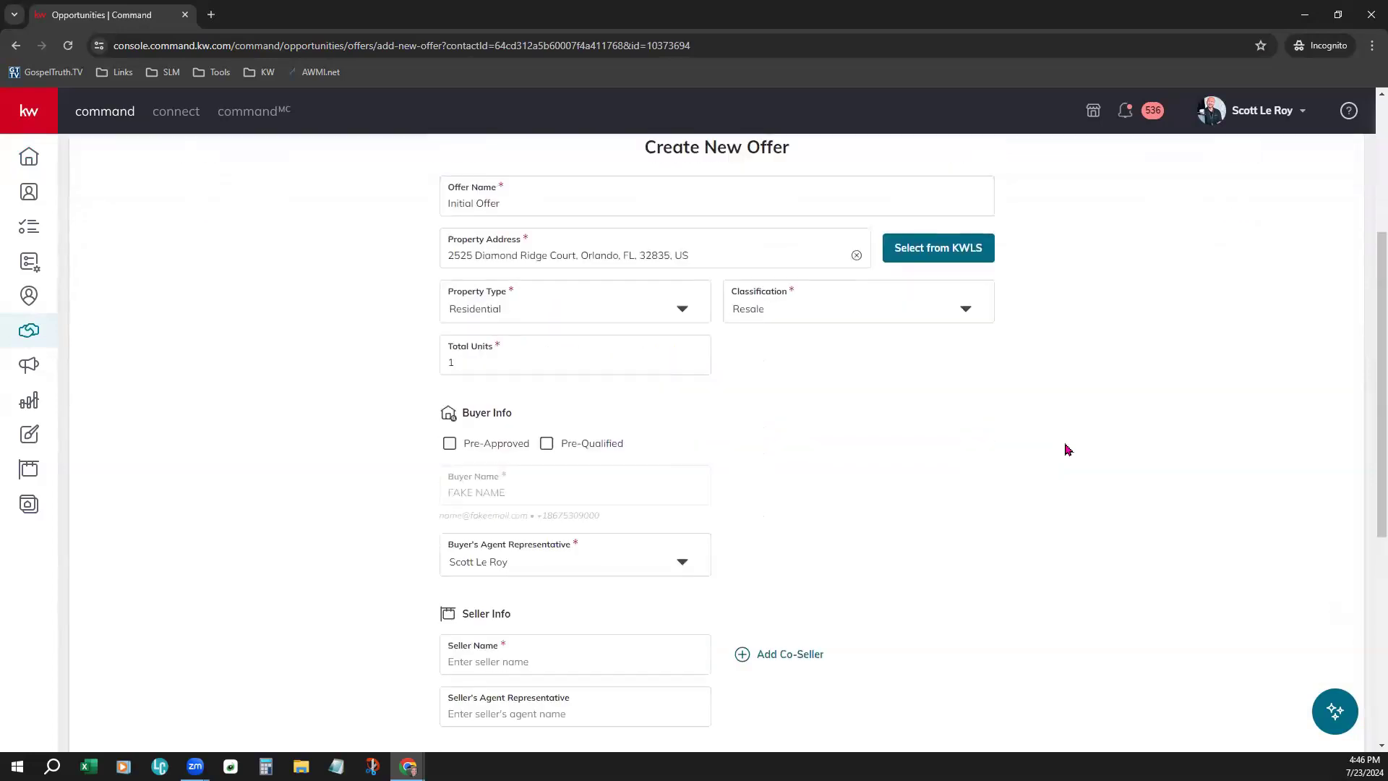
pyautogui.click(528, 199)
pyautogui.tripleClick(527, 200)
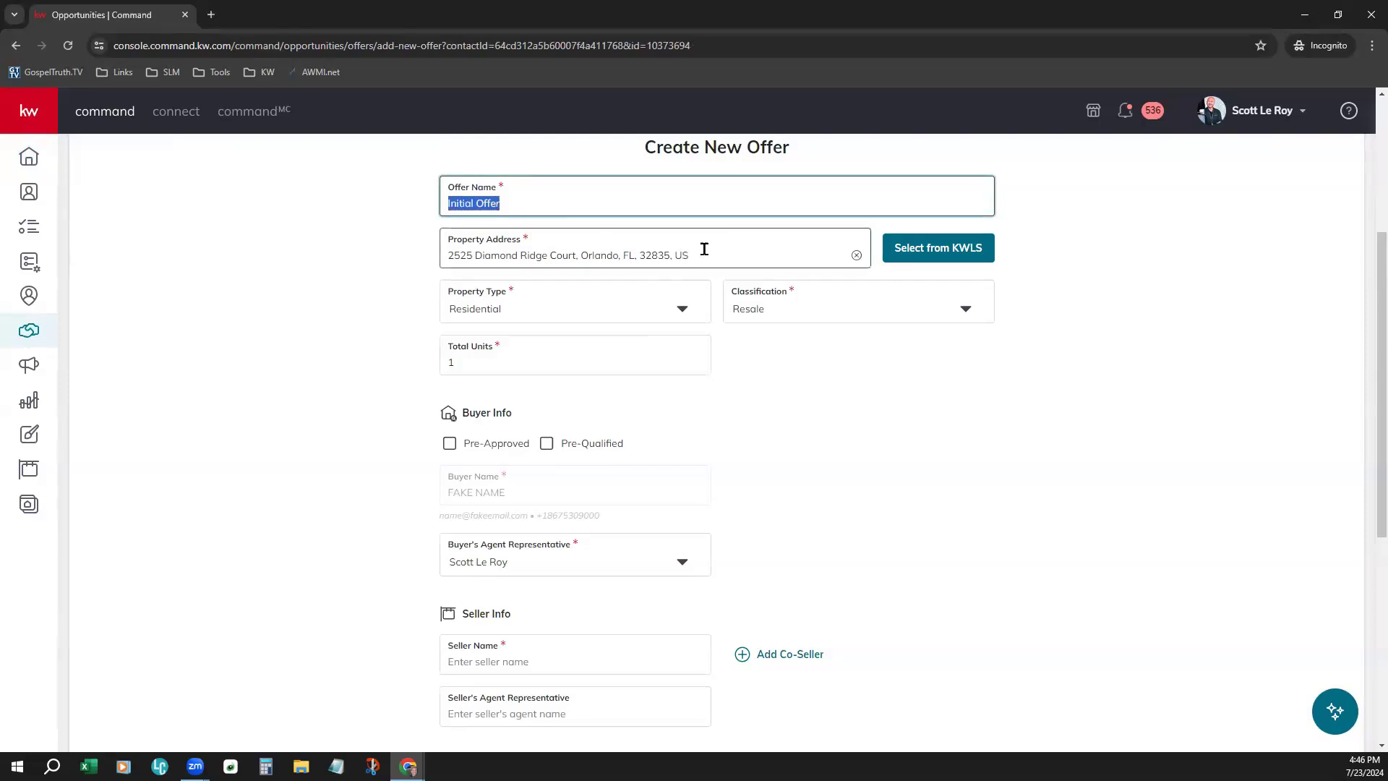
pyautogui.write('Second Offer')
pyautogui.click(1145, 266)
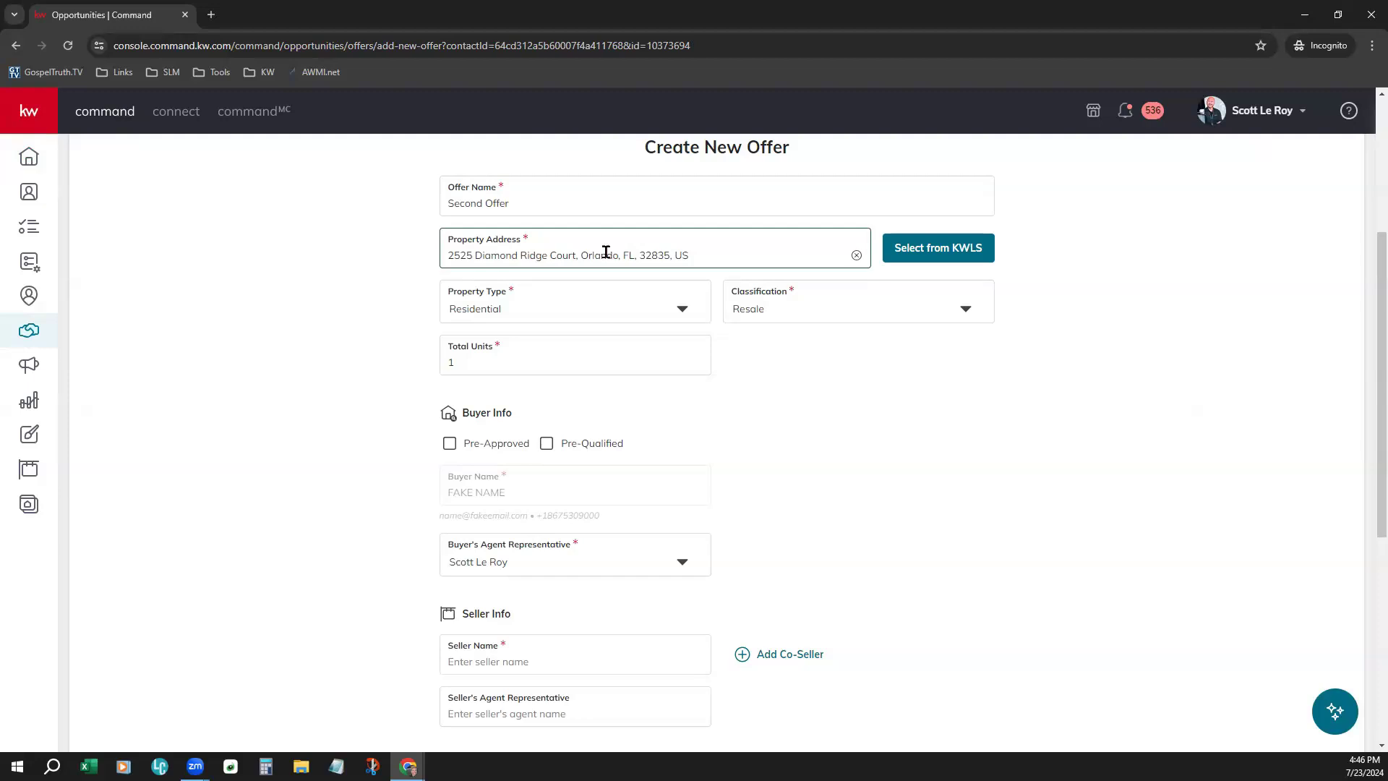
pyautogui.click(969, 252)
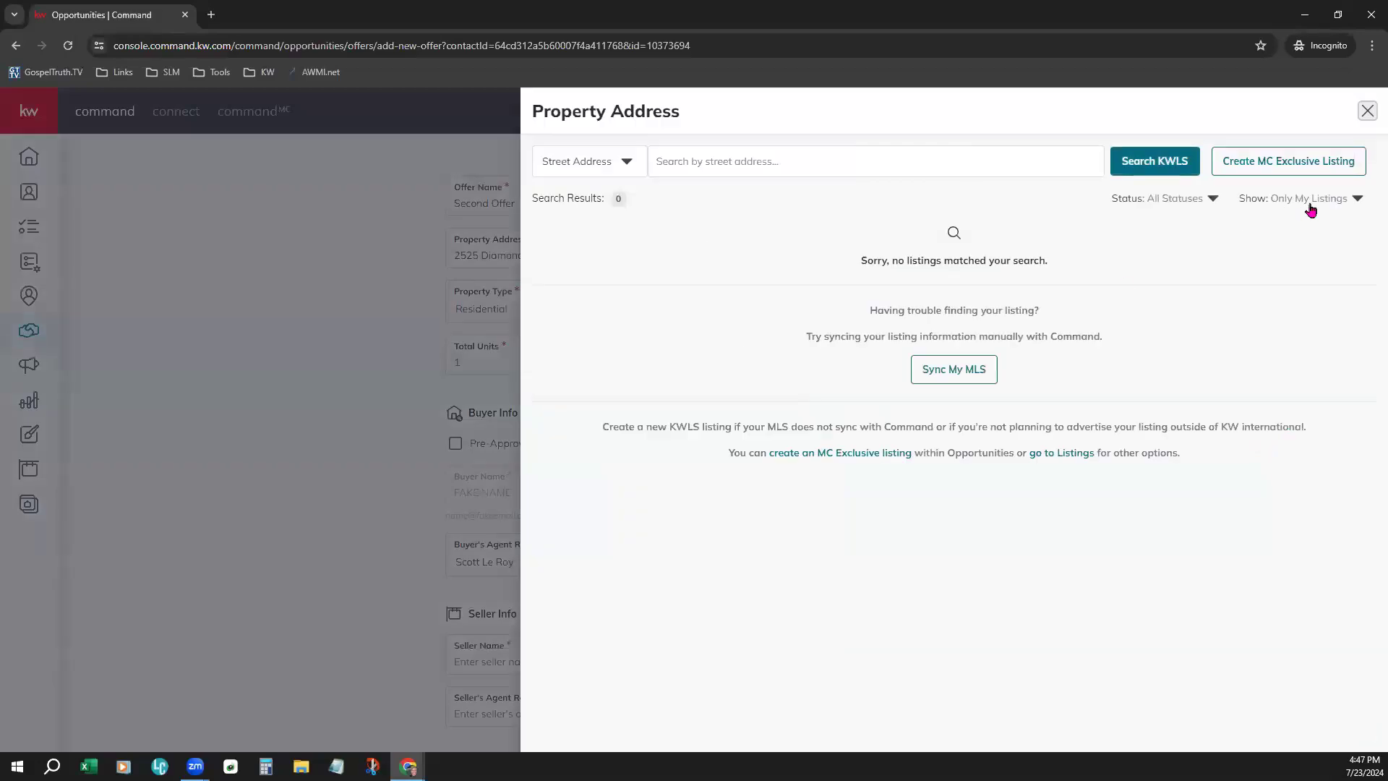
pyautogui.click(1322, 202)
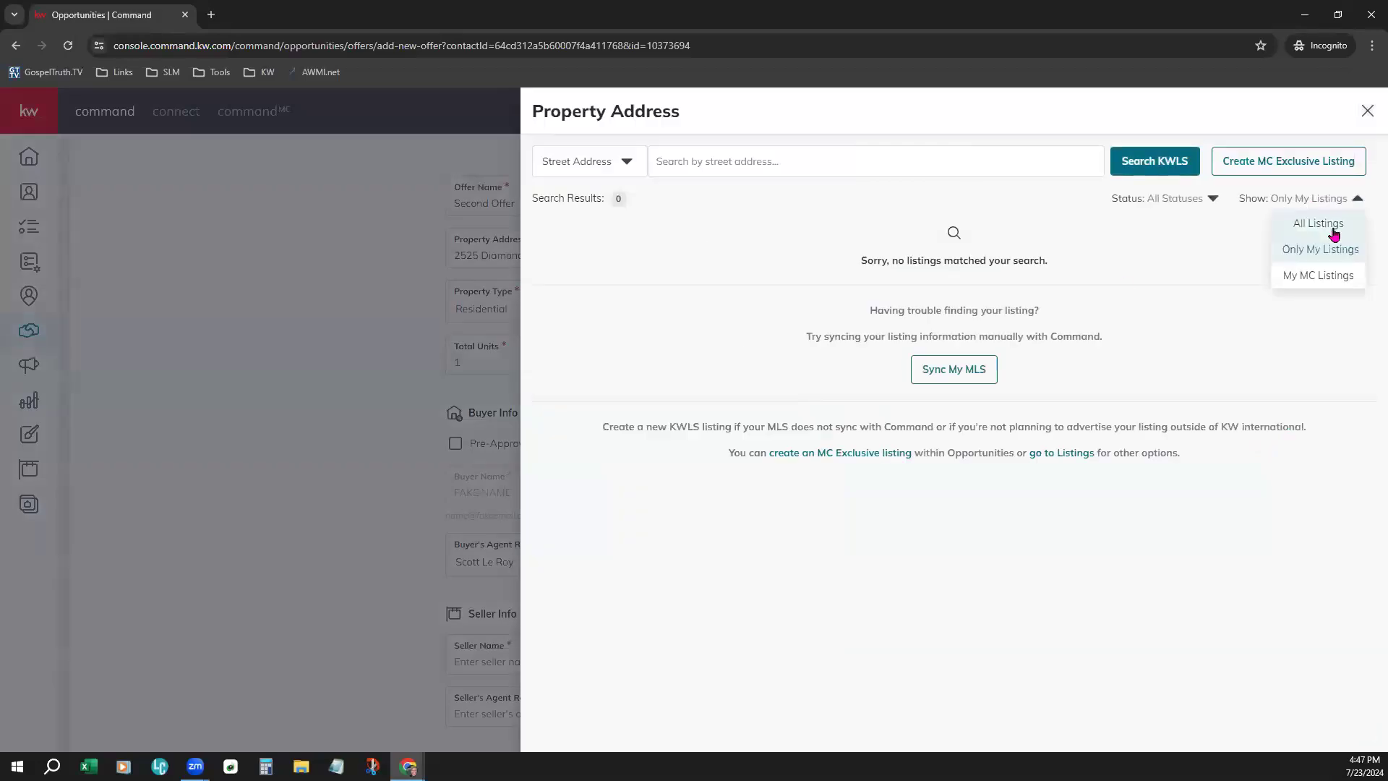
pyautogui.click(1327, 224)
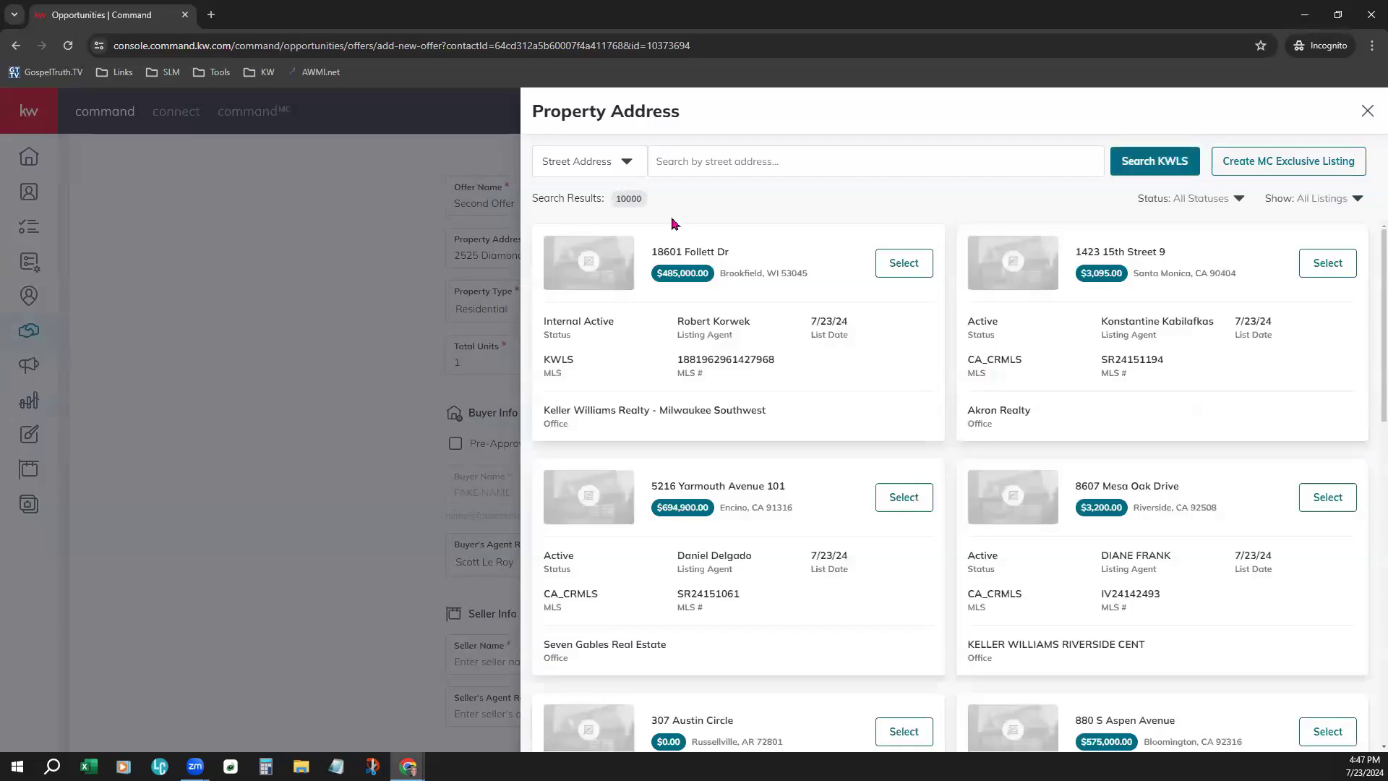
pyautogui.click(607, 171)
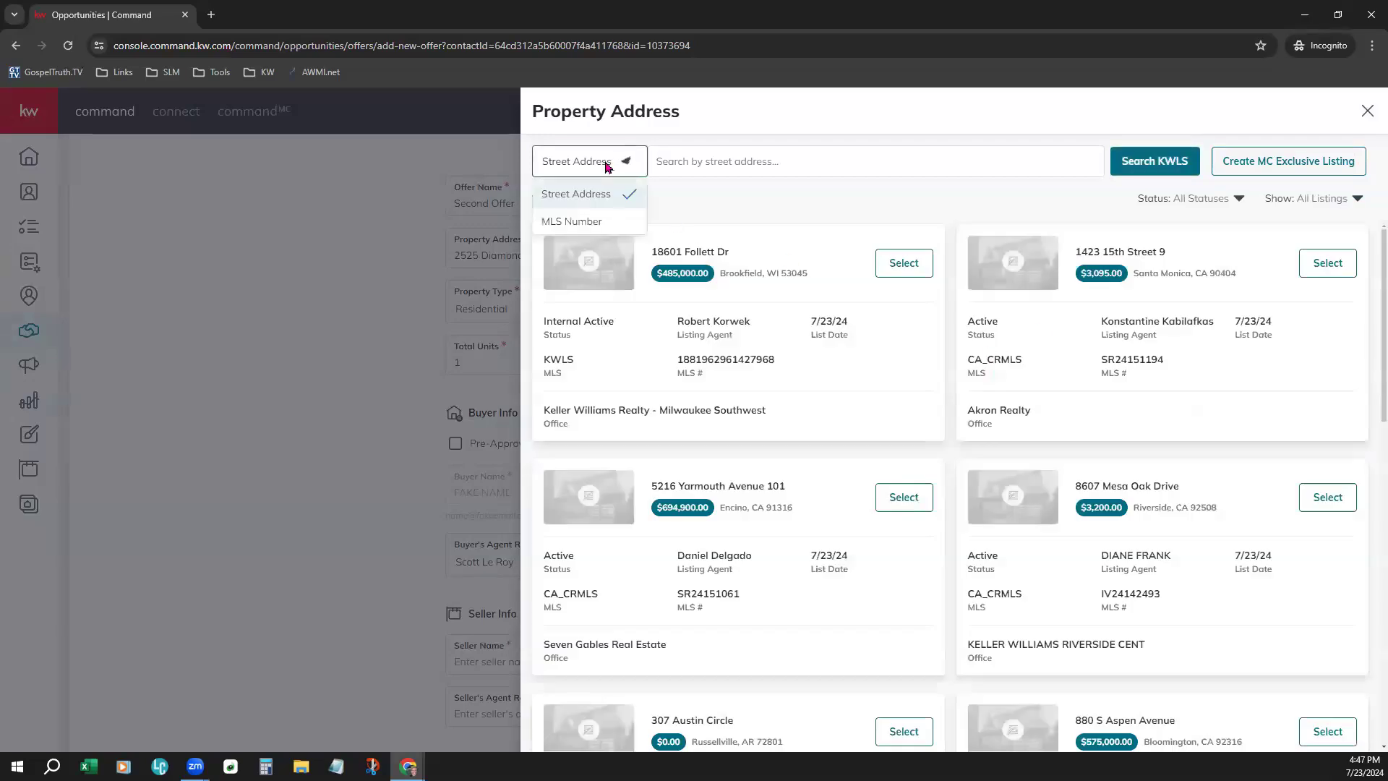
pyautogui.click(596, 223)
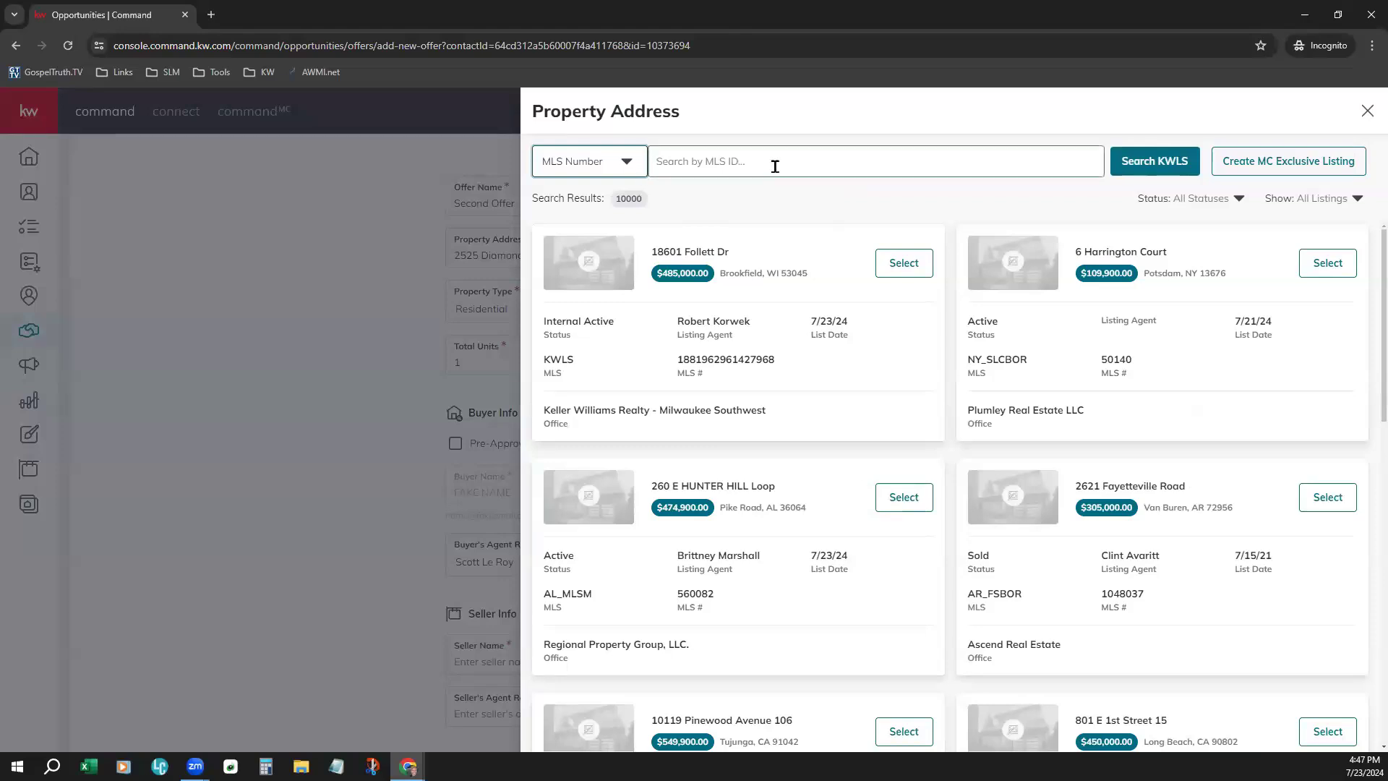
pyautogui.click(800, 177)
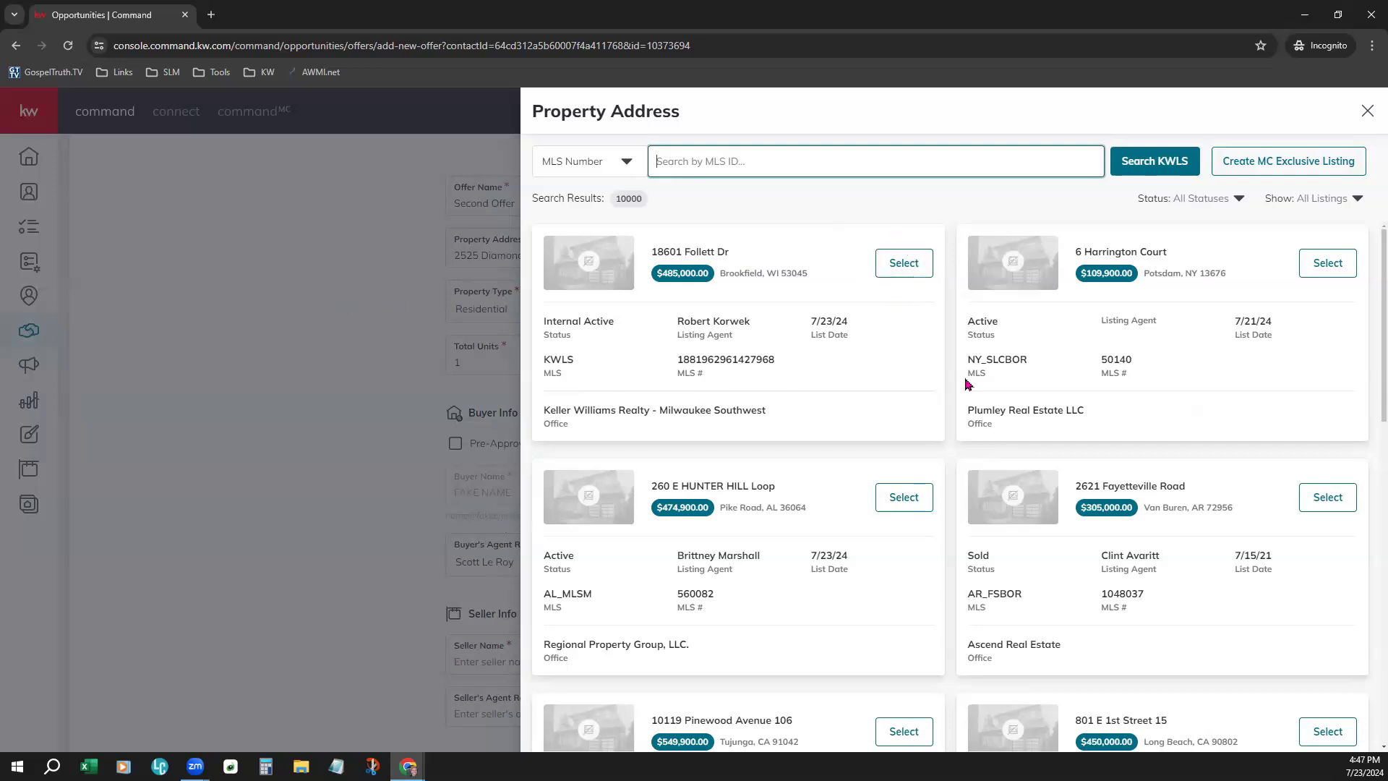
pyautogui.click(1368, 112)
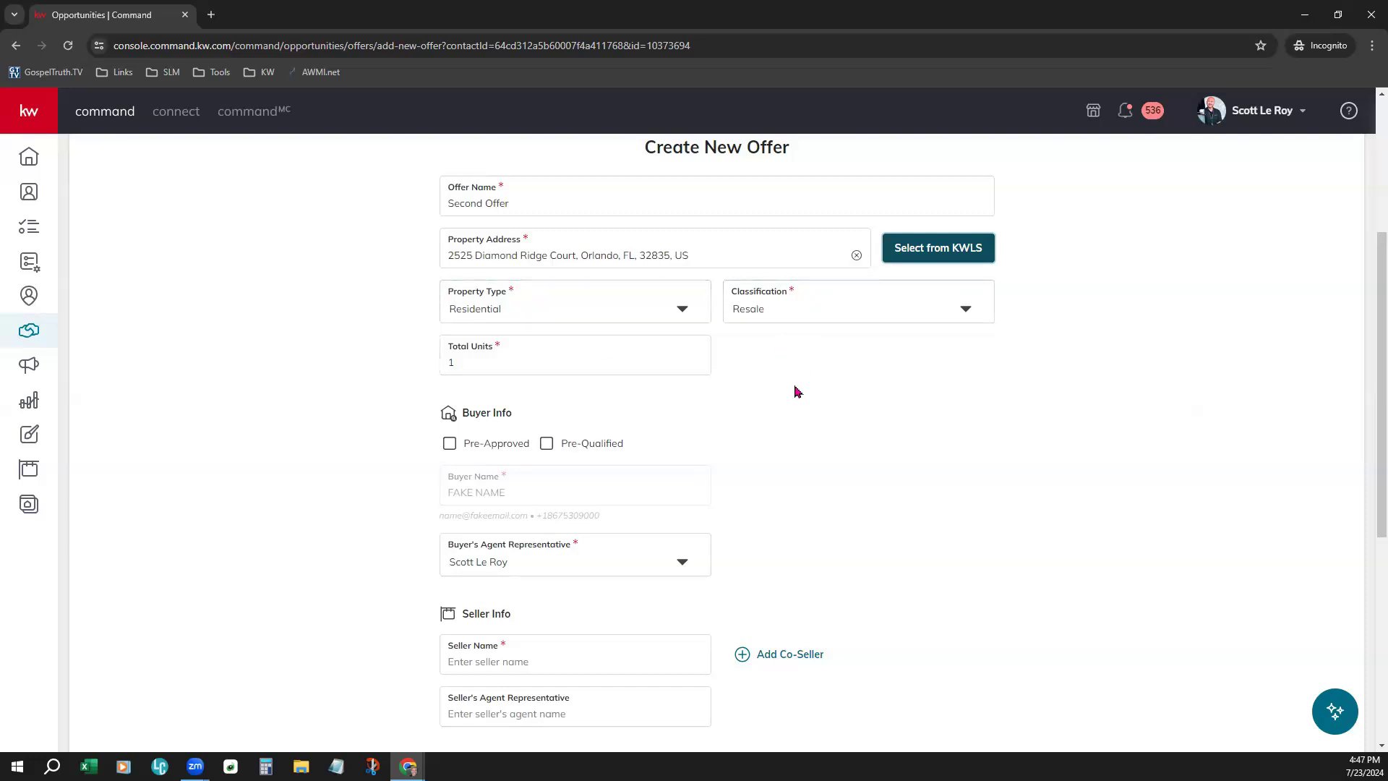
# - Fill in the seller name (Test Seller) and the seller's agent name
pyautogui.click(502, 359)
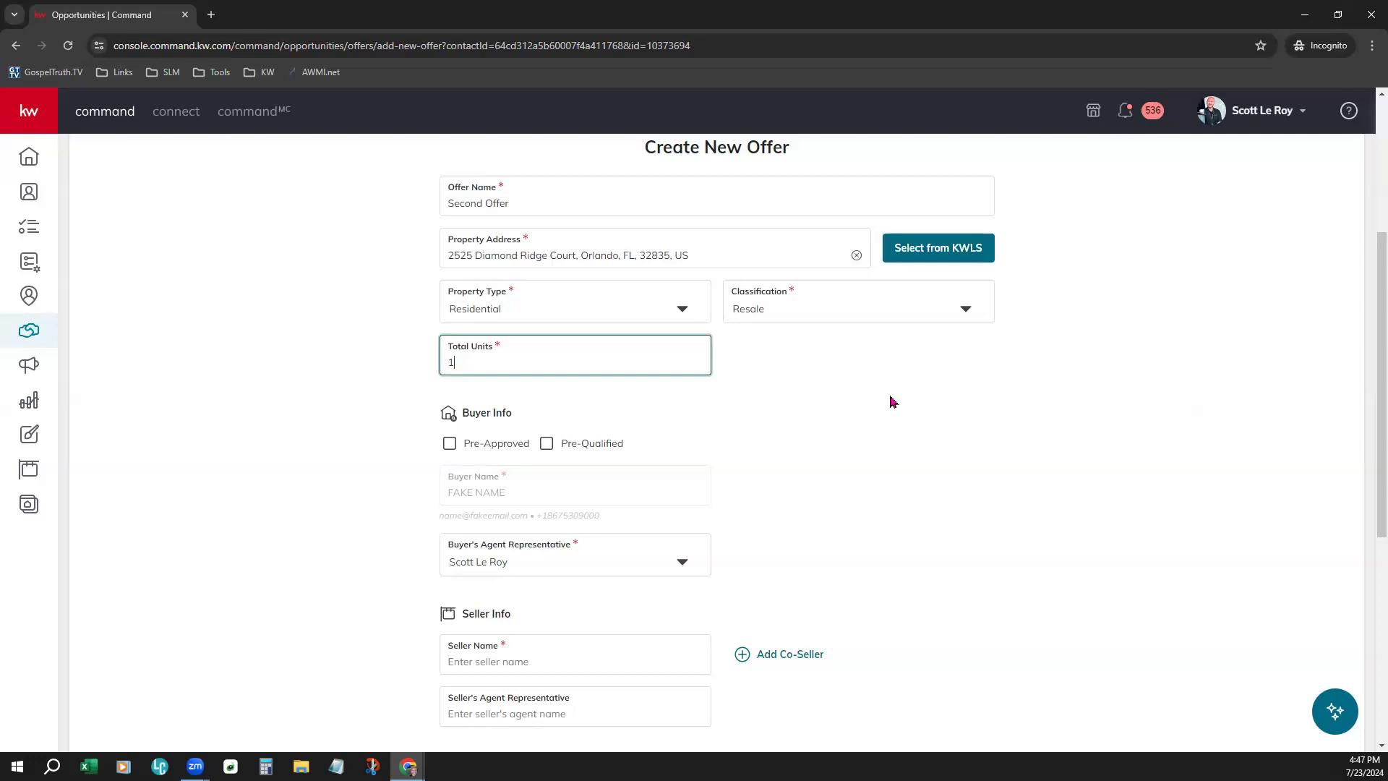
pyautogui.scroll(-3, 893, 402)
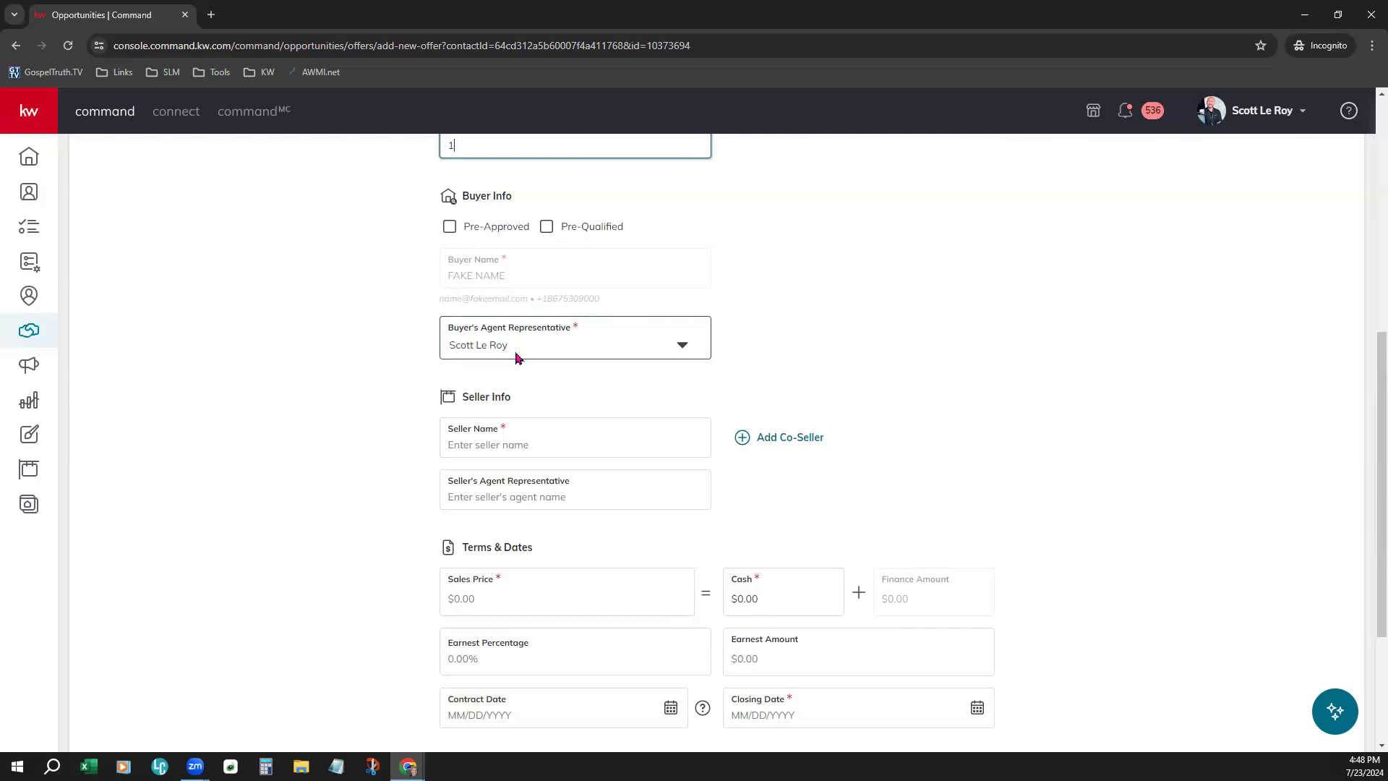
pyautogui.click(526, 445)
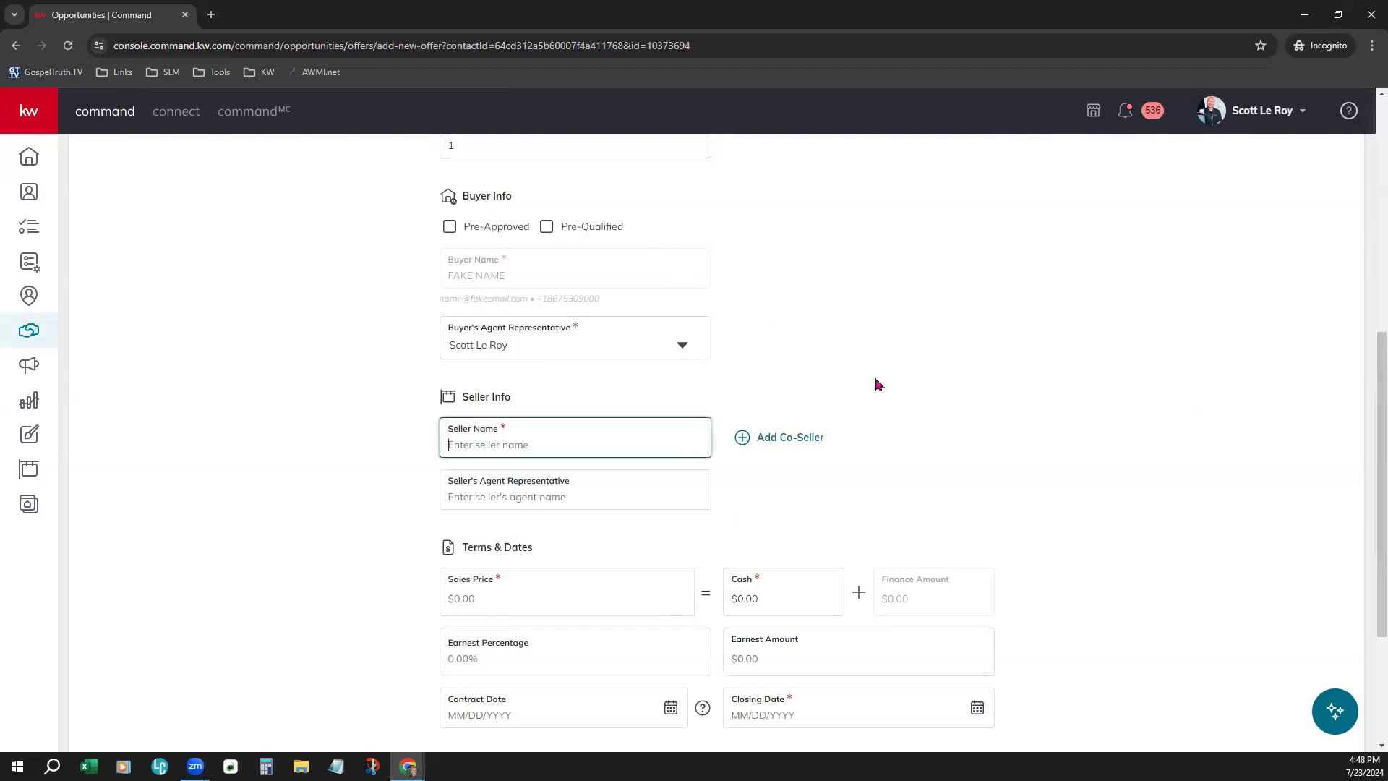
pyautogui.write('Test Seller')
pyautogui.click(504, 496)
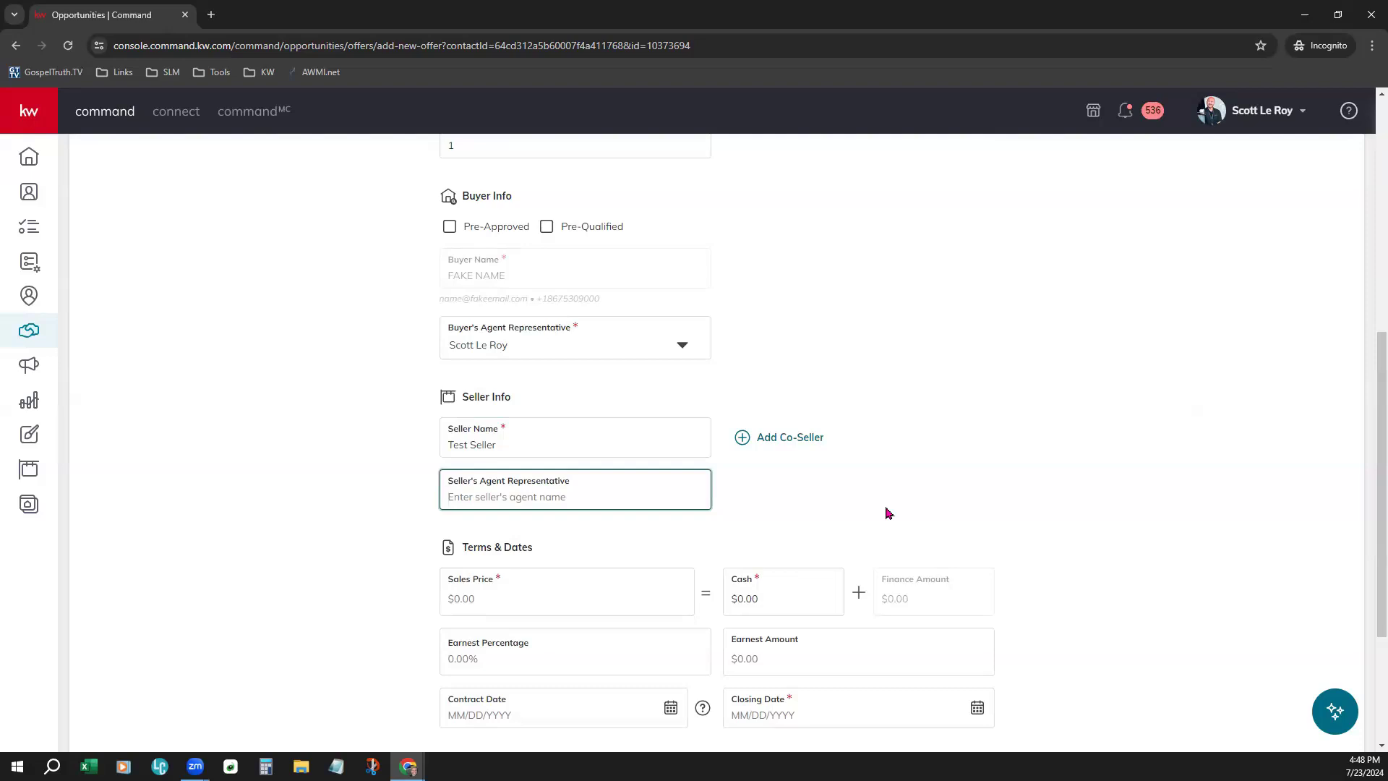
pyautogui.write("Seller's Agent Test")
# - Remove the extra Seller Name 2, 3 and 4 fields, leaving only Test Seller
pyautogui.click(768, 448)
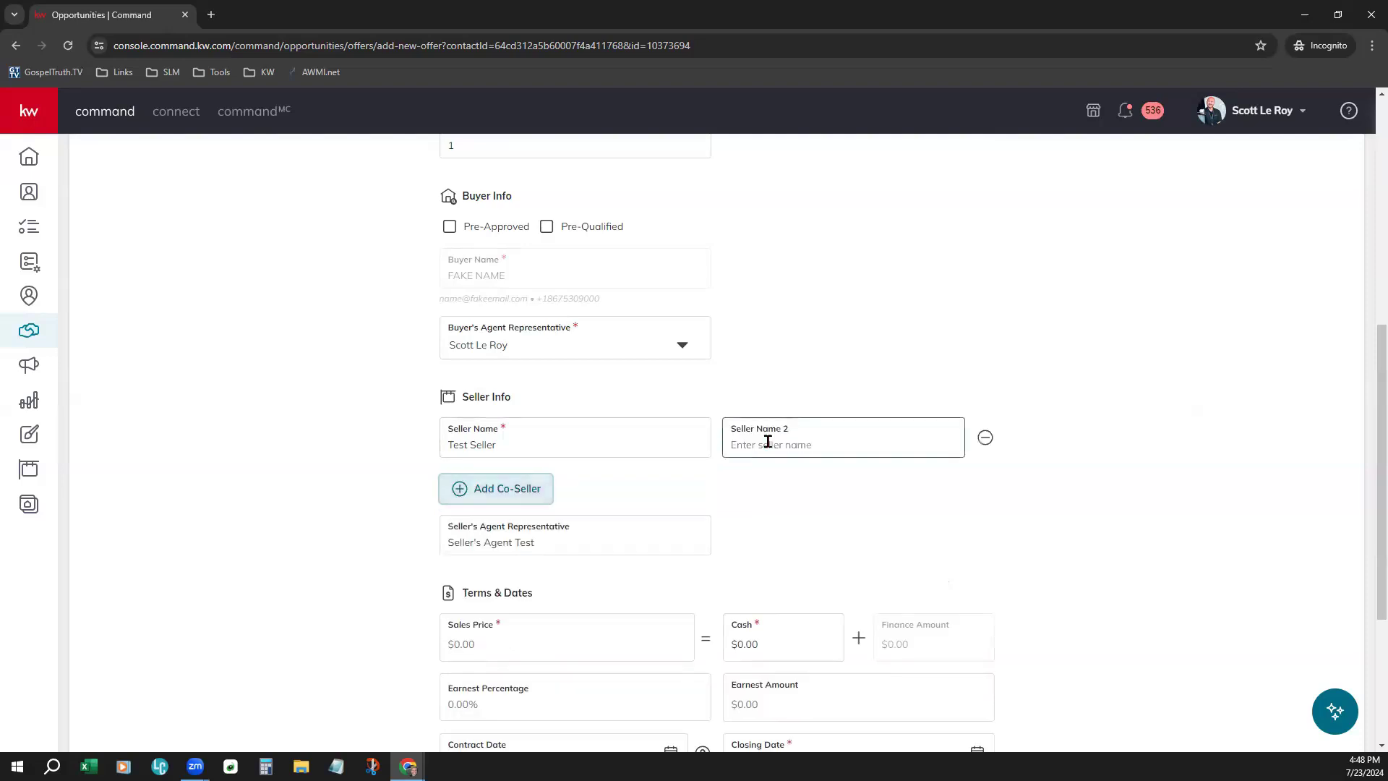
pyautogui.click(528, 496)
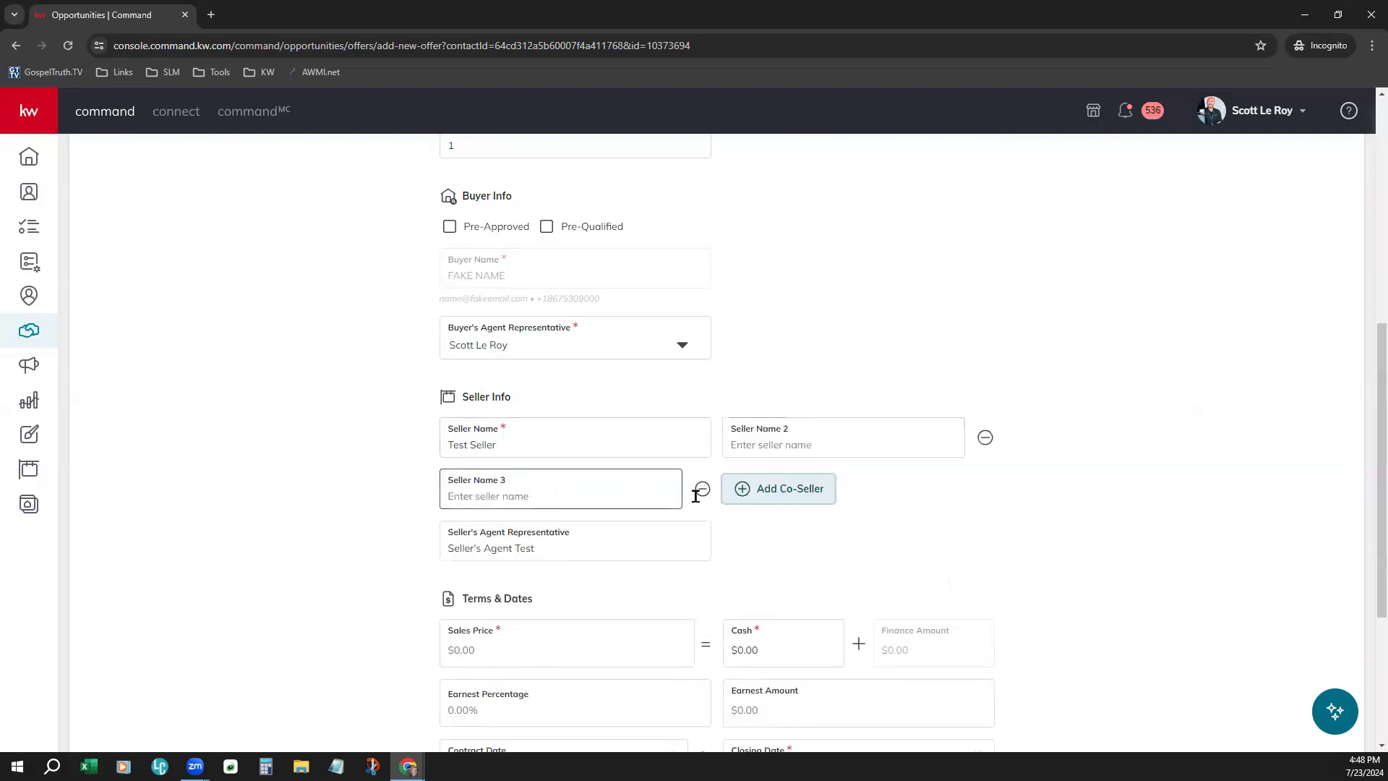
pyautogui.click(778, 492)
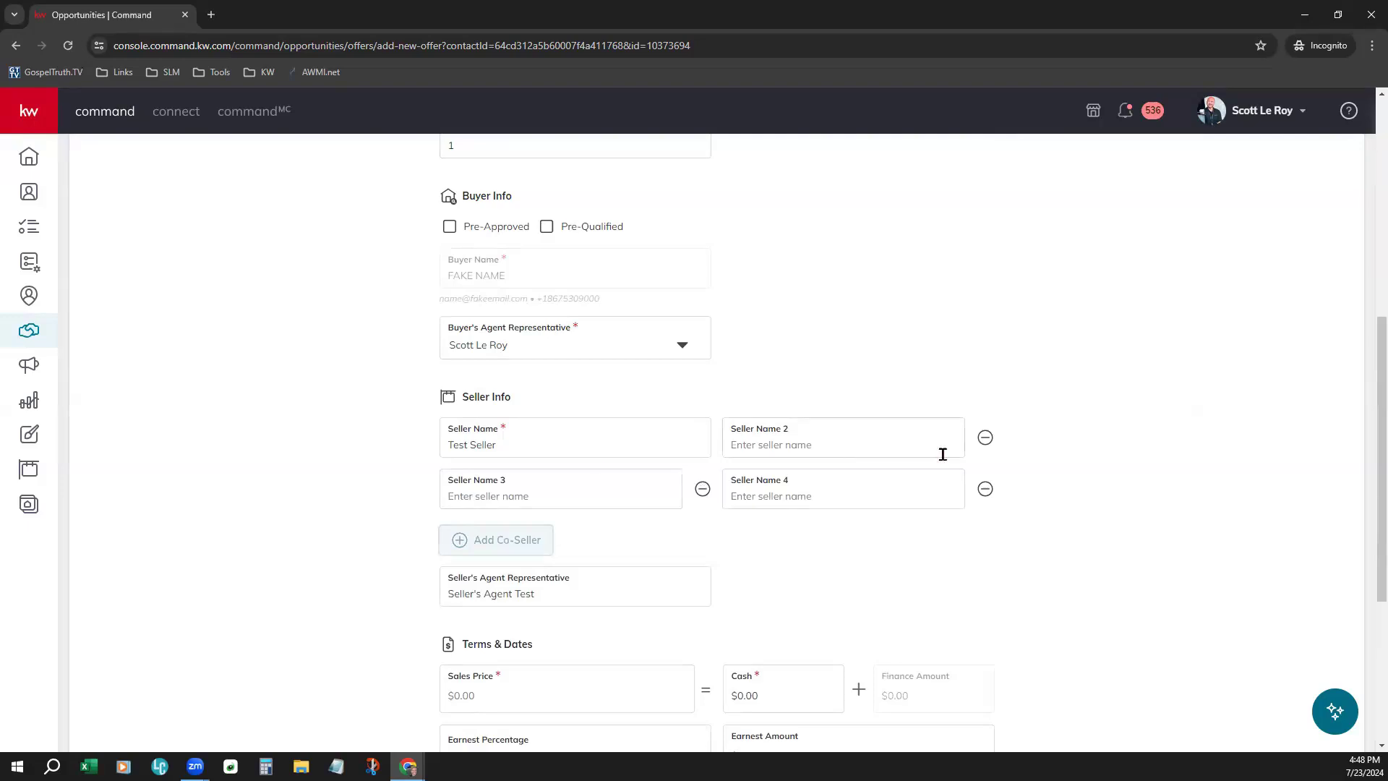
pyautogui.click(702, 490)
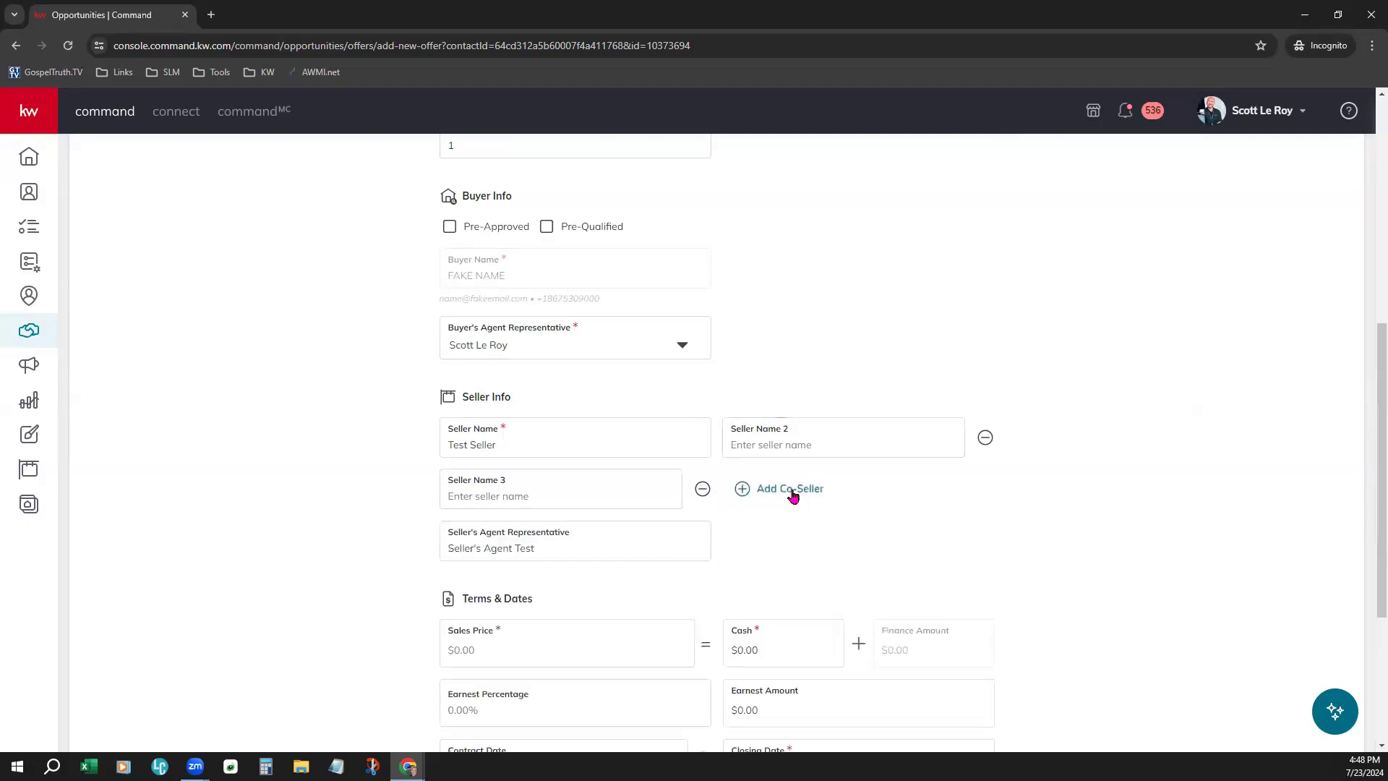
pyautogui.click(701, 490)
pyautogui.click(994, 439)
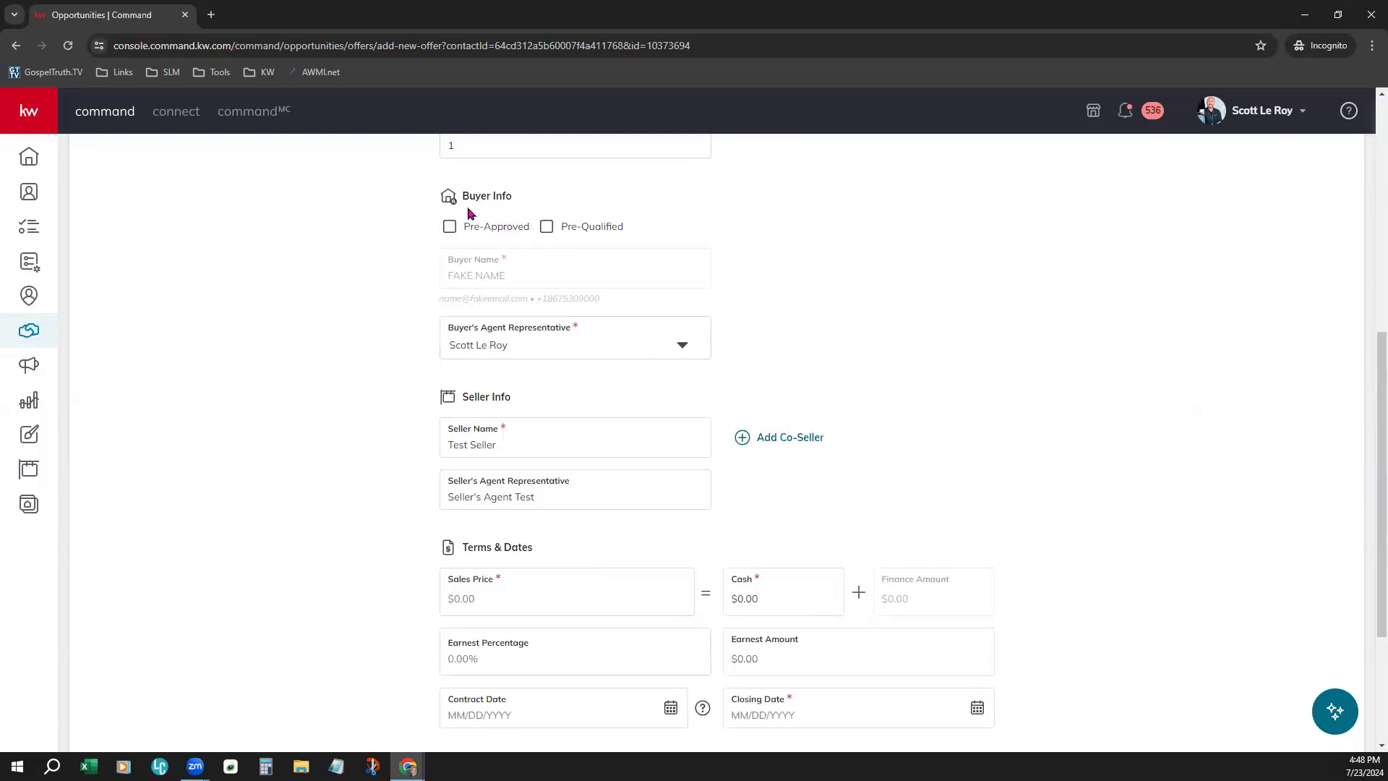
# - Mark the buyer as Pre-Qualified instead of Pre-Approved under Buyer Info
pyautogui.moveTo(463, 193); pyautogui.dragTo(517, 197)
pyautogui.click(417, 260)
pyautogui.click(450, 230)
pyautogui.click(555, 238)
pyautogui.click(448, 233)
# - Enter a $10.00 sales price, $5.00 cash and 1% earnest
pyautogui.scroll(-3, 969, 458)
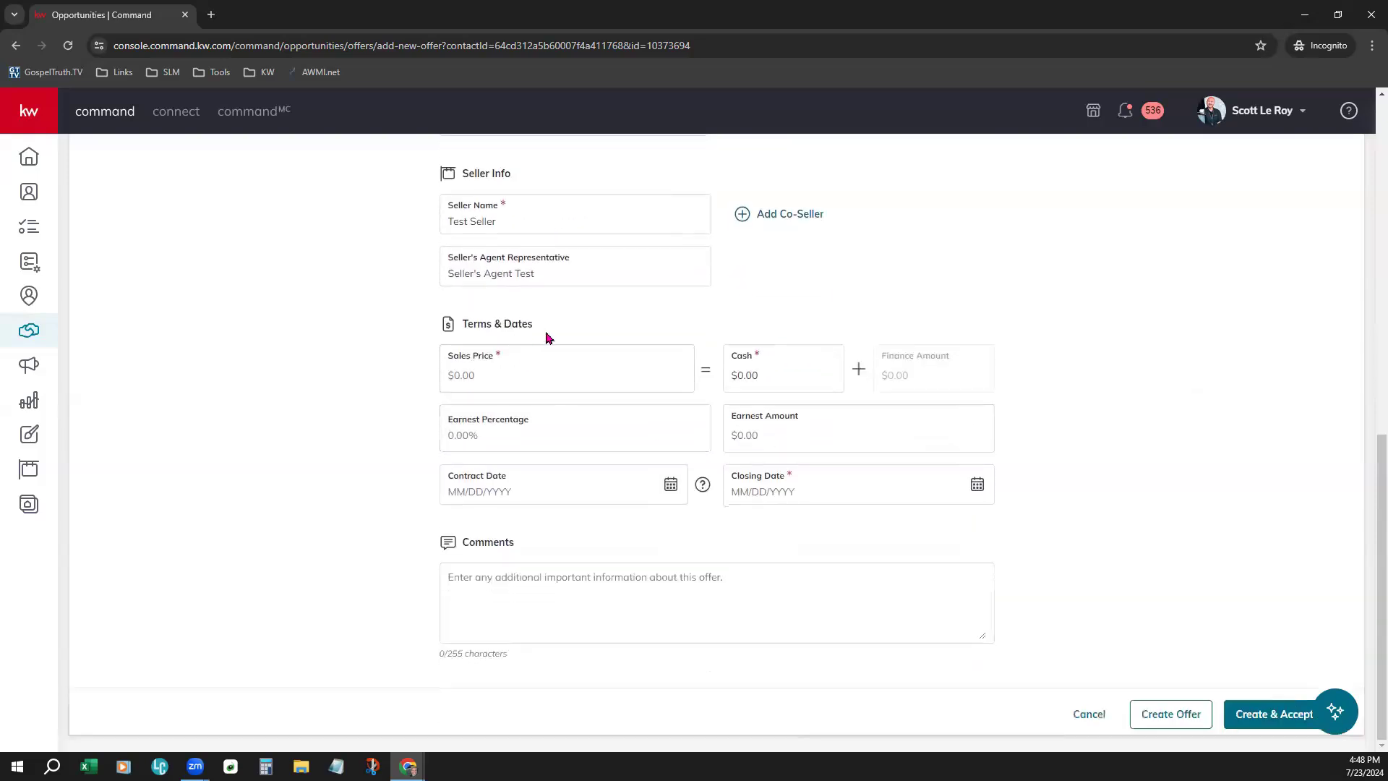
pyautogui.click(517, 370)
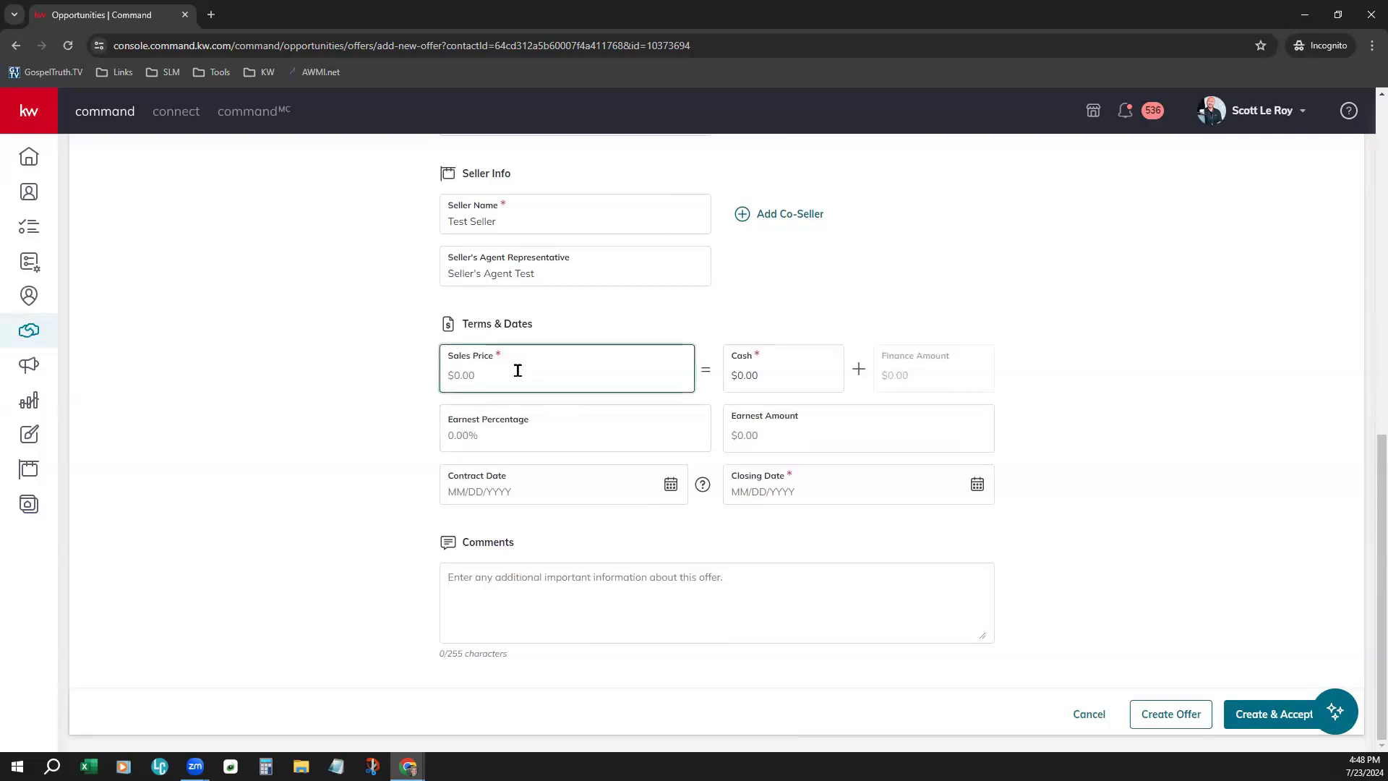
pyautogui.write('10')
pyautogui.click(750, 376)
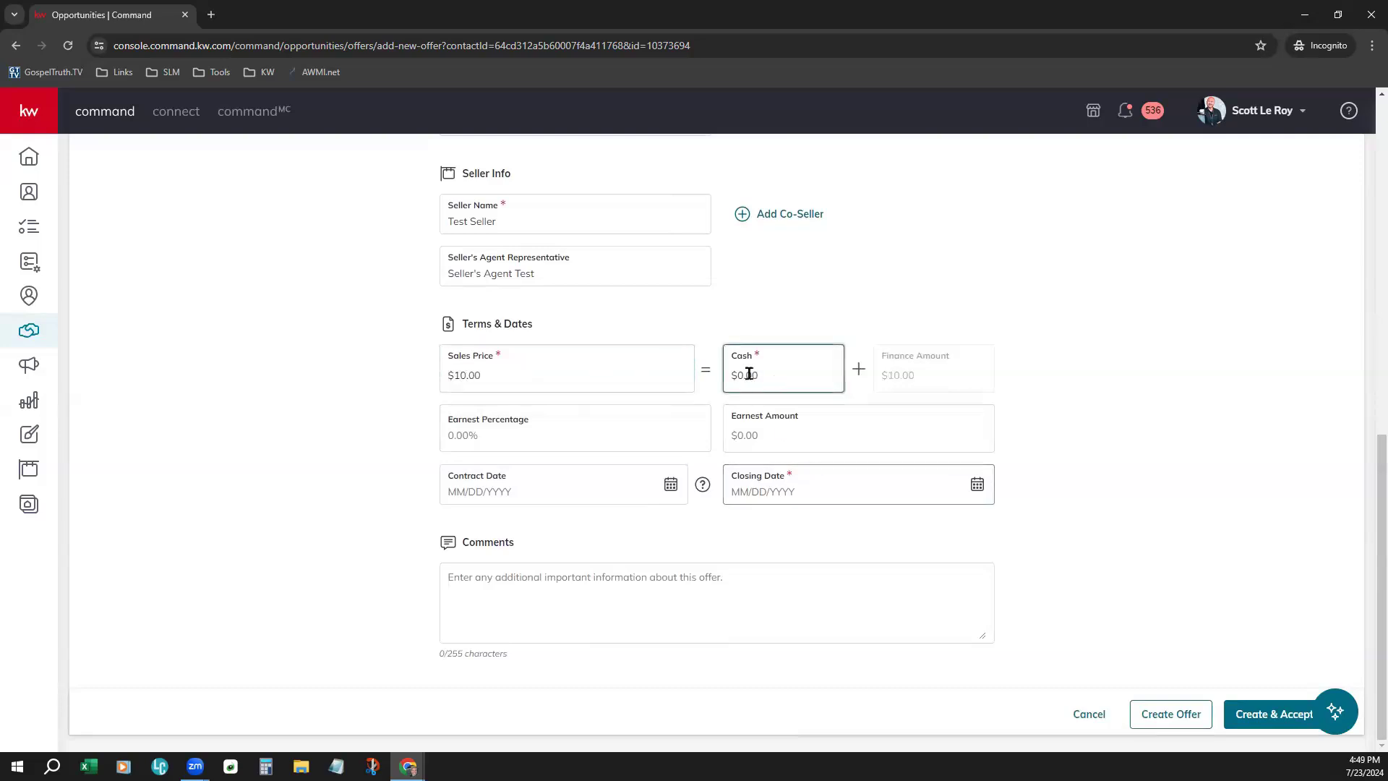
pyautogui.doubleClick(748, 374)
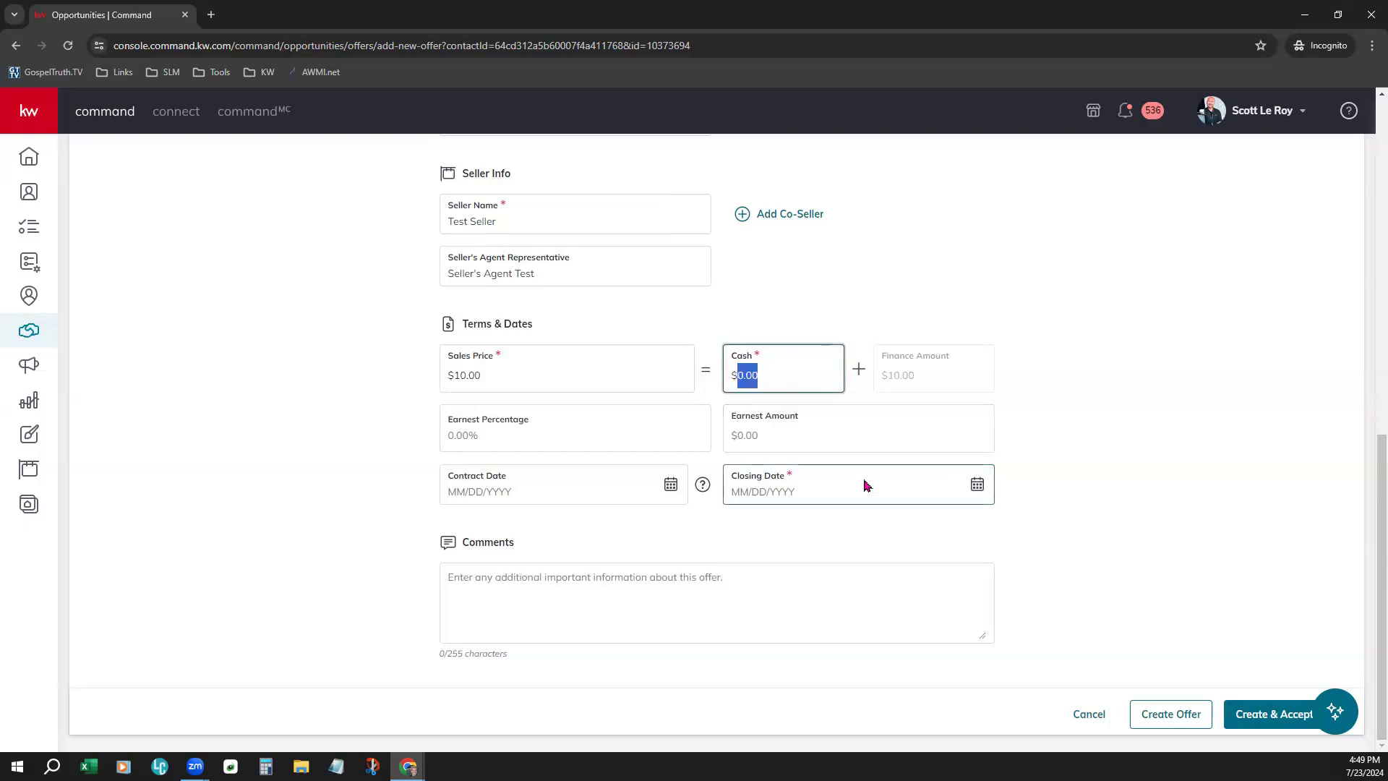
pyautogui.write('10')
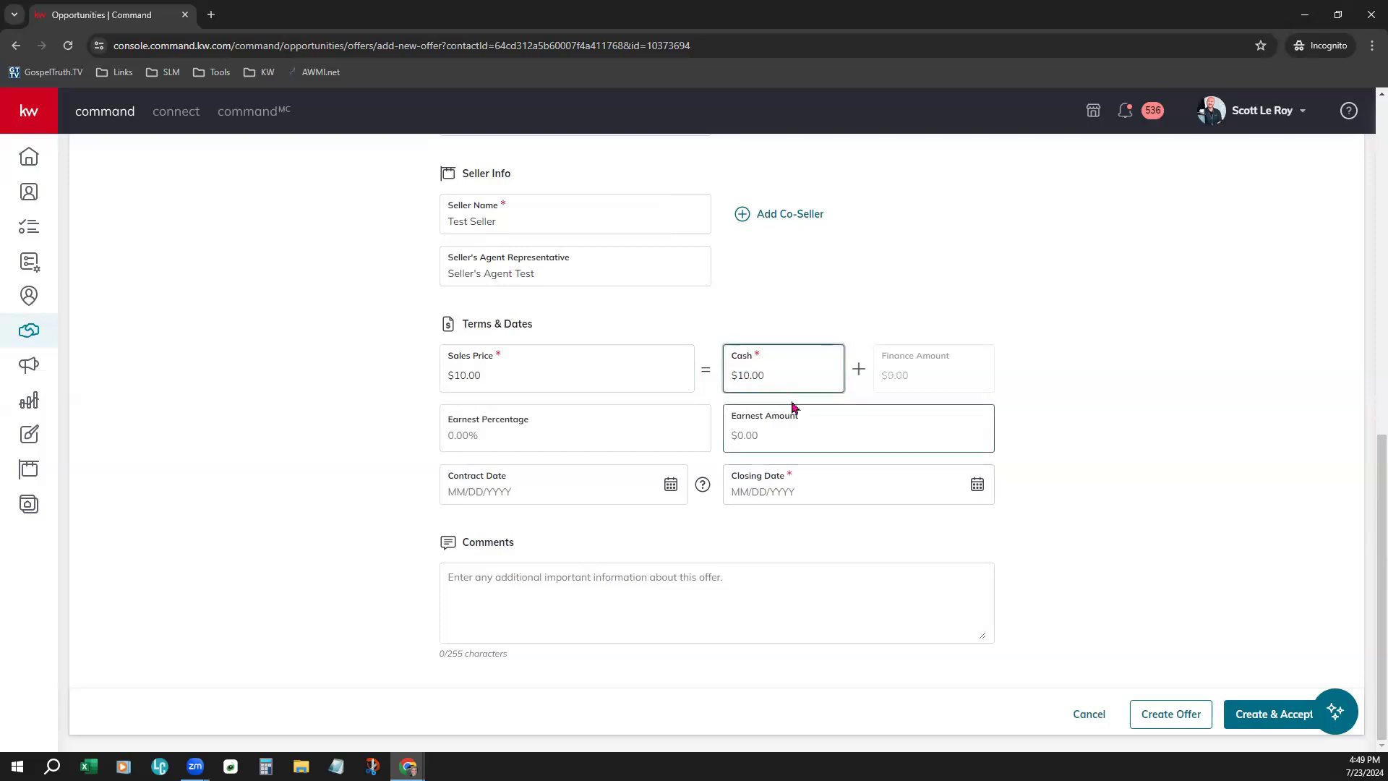
pyautogui.moveTo(760, 375); pyautogui.dragTo(730, 376)
pyautogui.write('5')
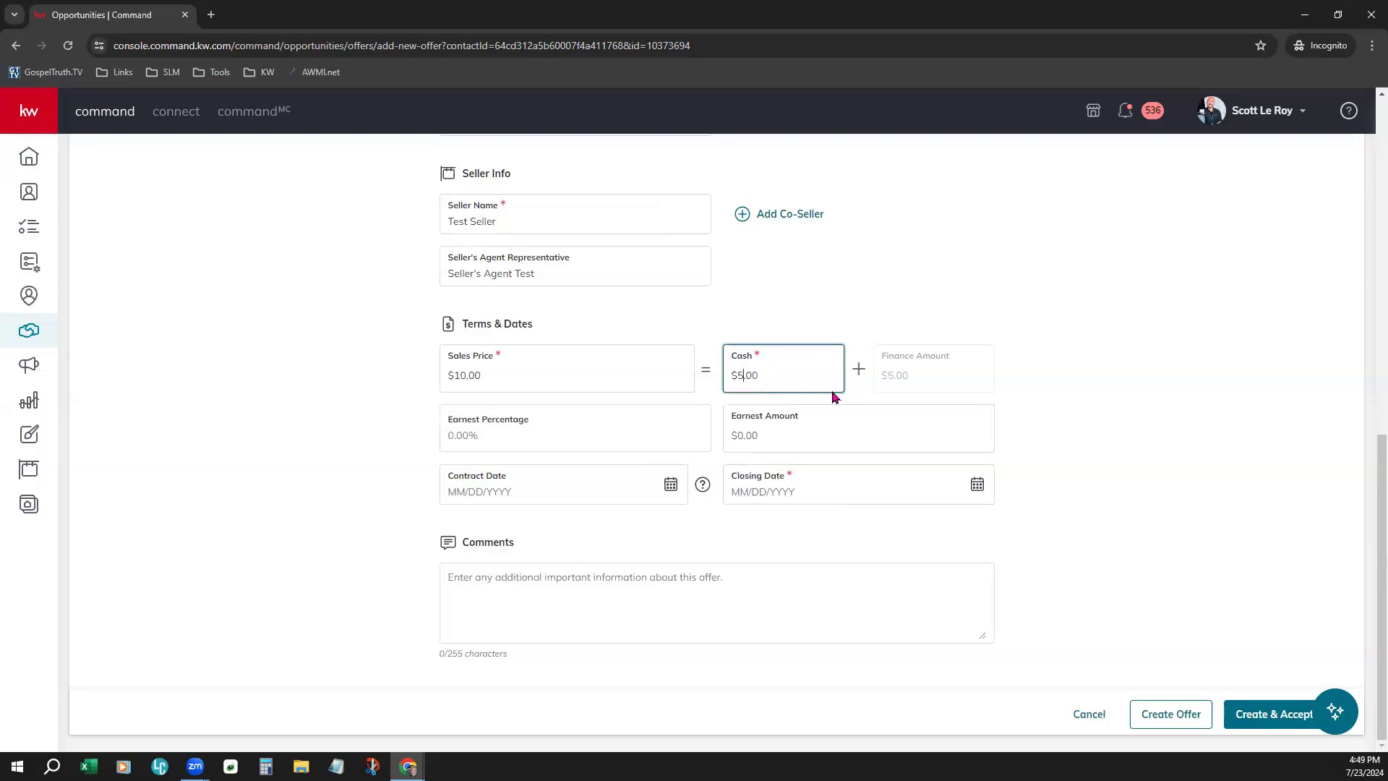
pyautogui.click(1068, 354)
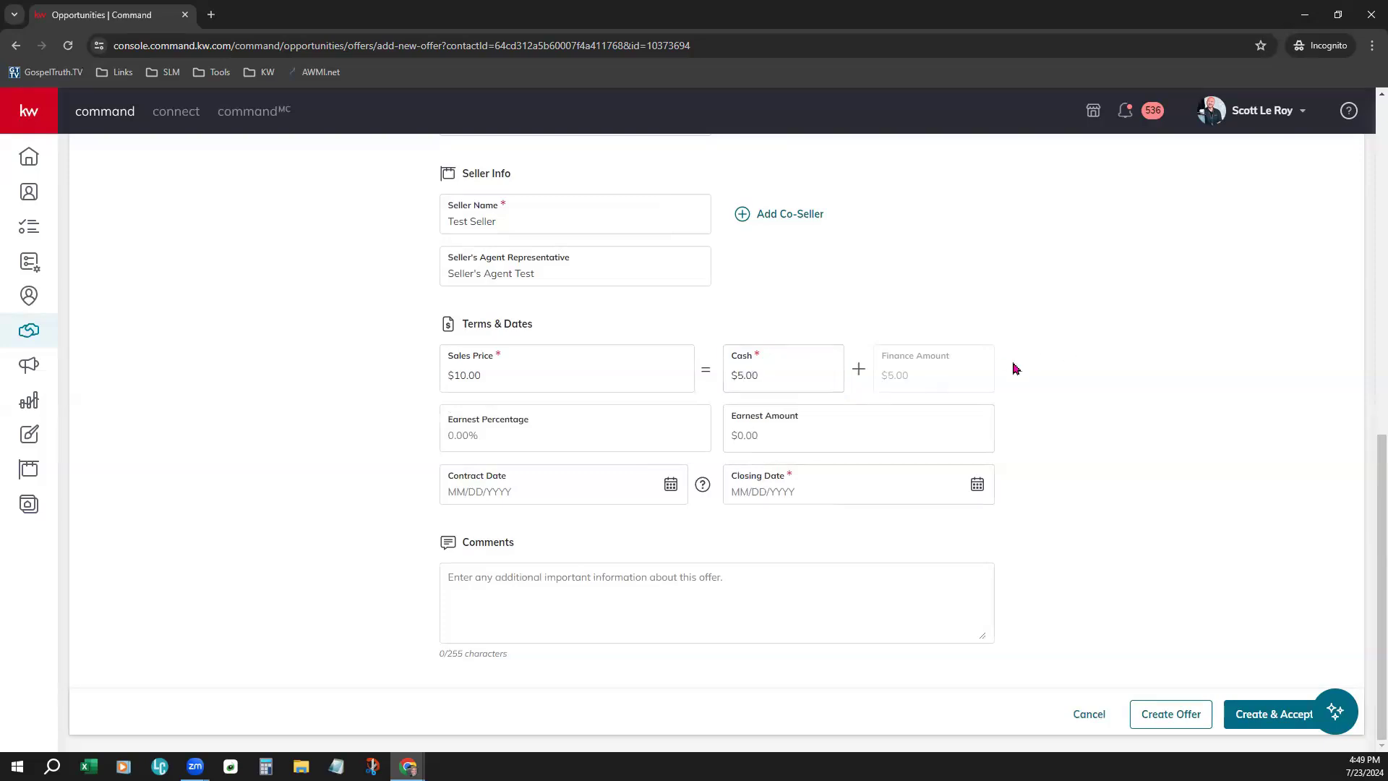
pyautogui.click(826, 488)
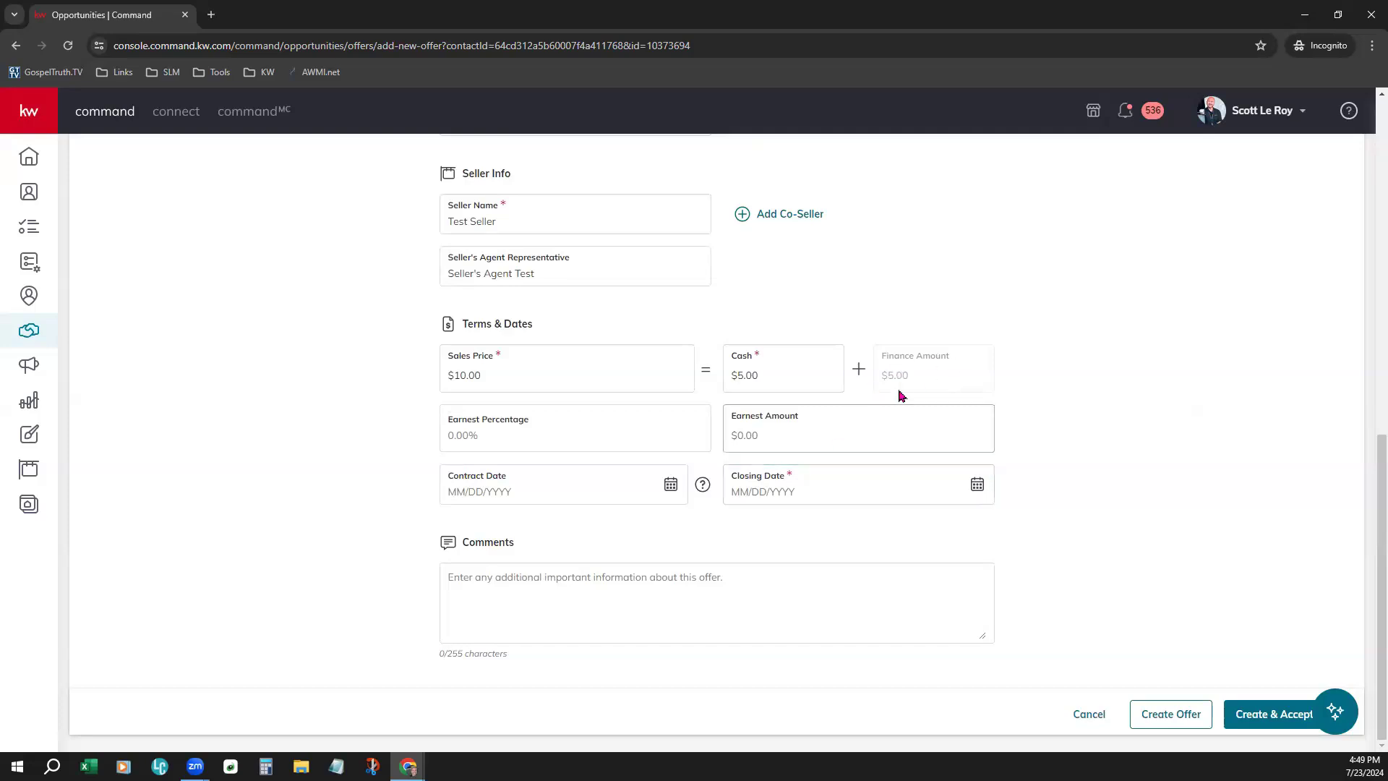
pyautogui.click(503, 435)
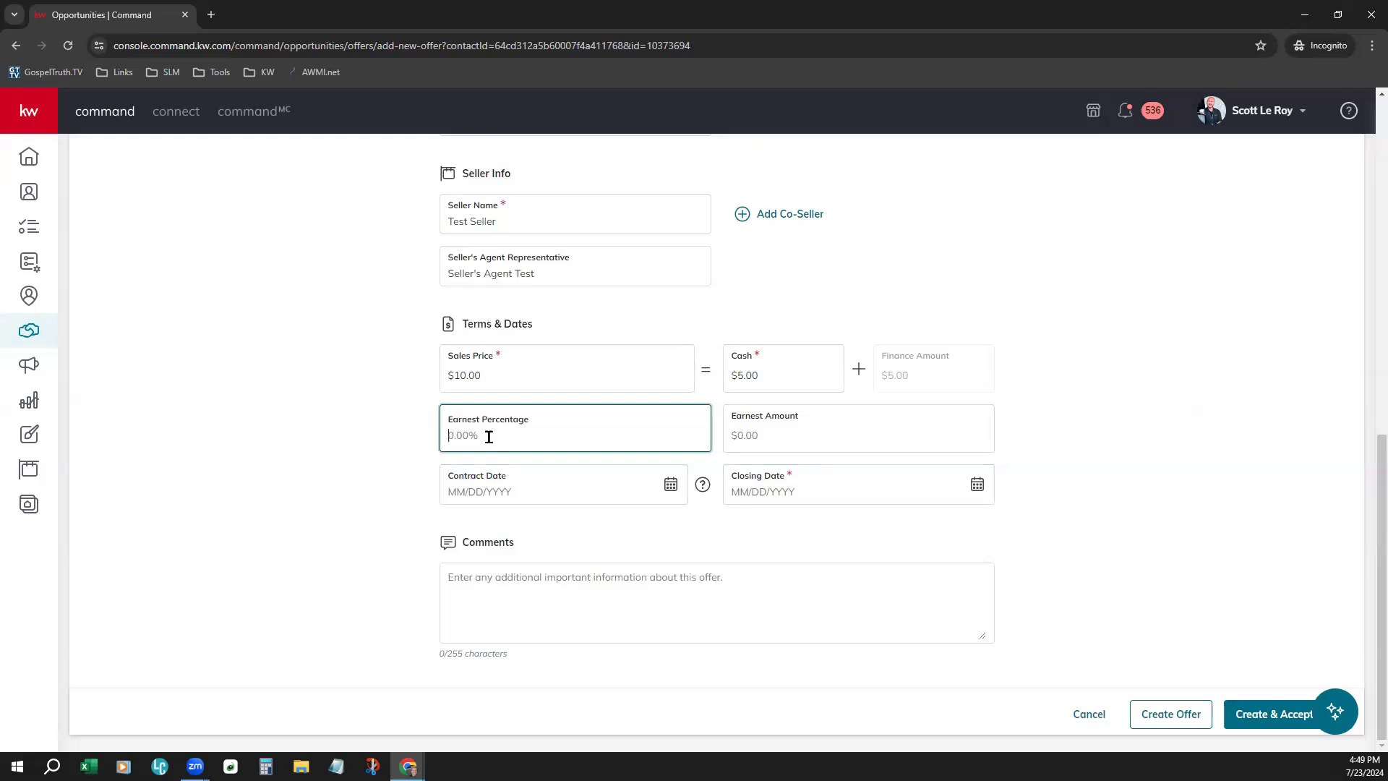
pyautogui.write('1')
pyautogui.click(800, 434)
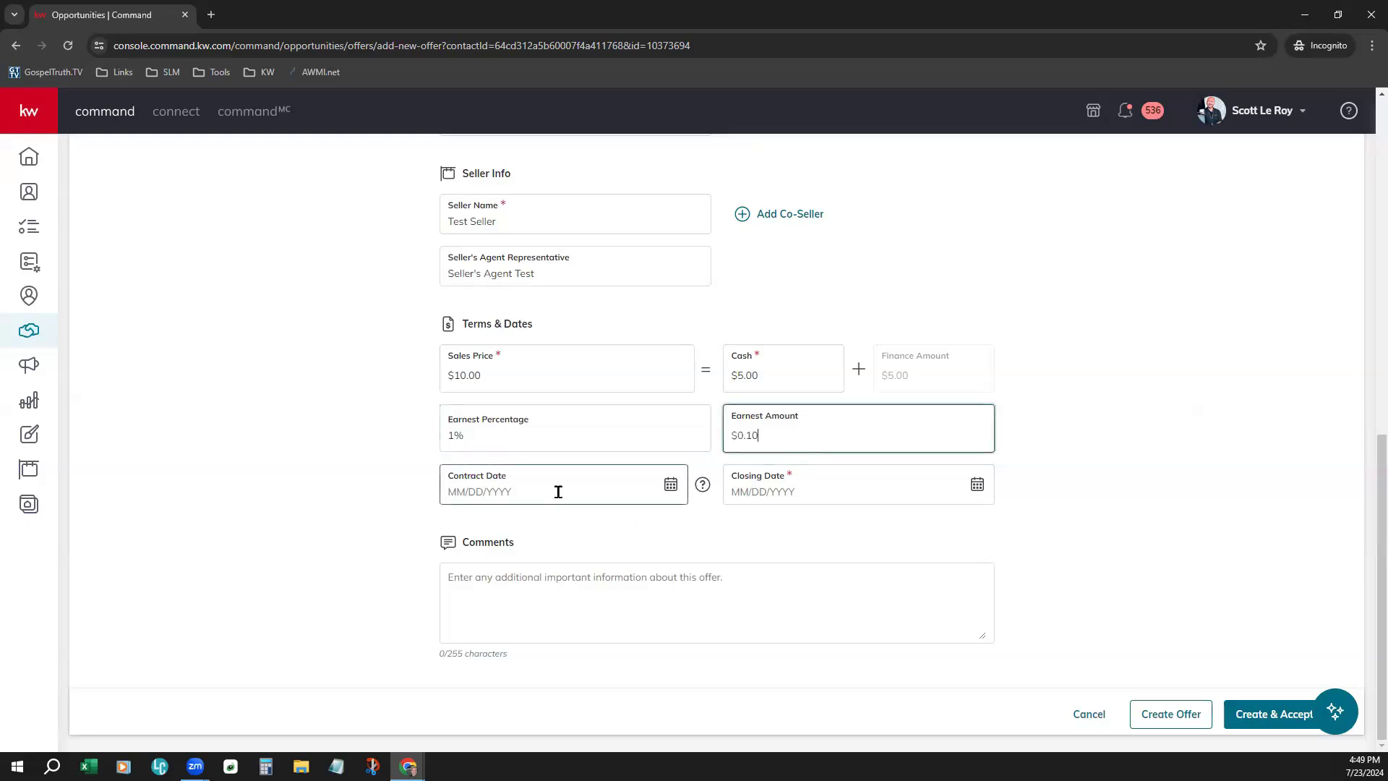
# - Set contract date 07/23/2024 and closing date 09/30/2024, then add a test-only comment
pyautogui.click(670, 486)
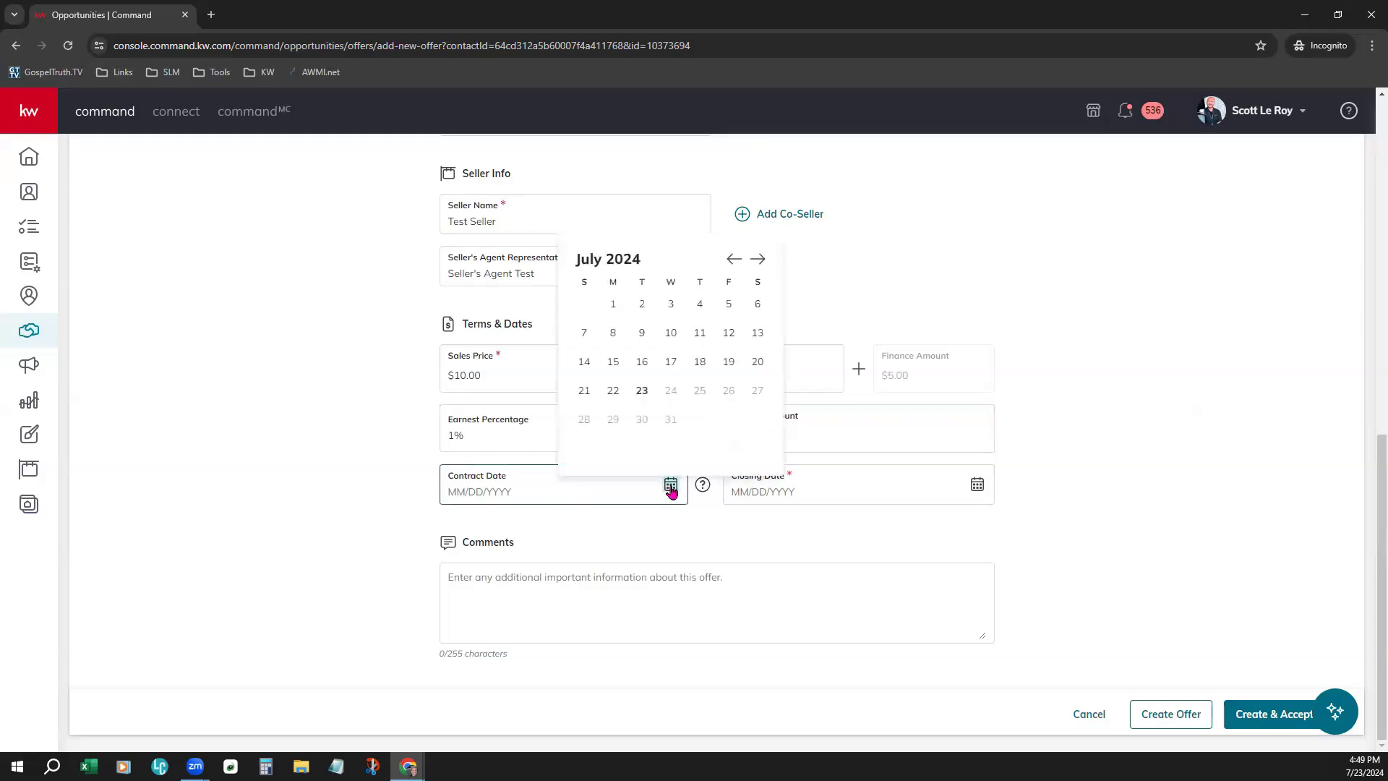
pyautogui.click(642, 391)
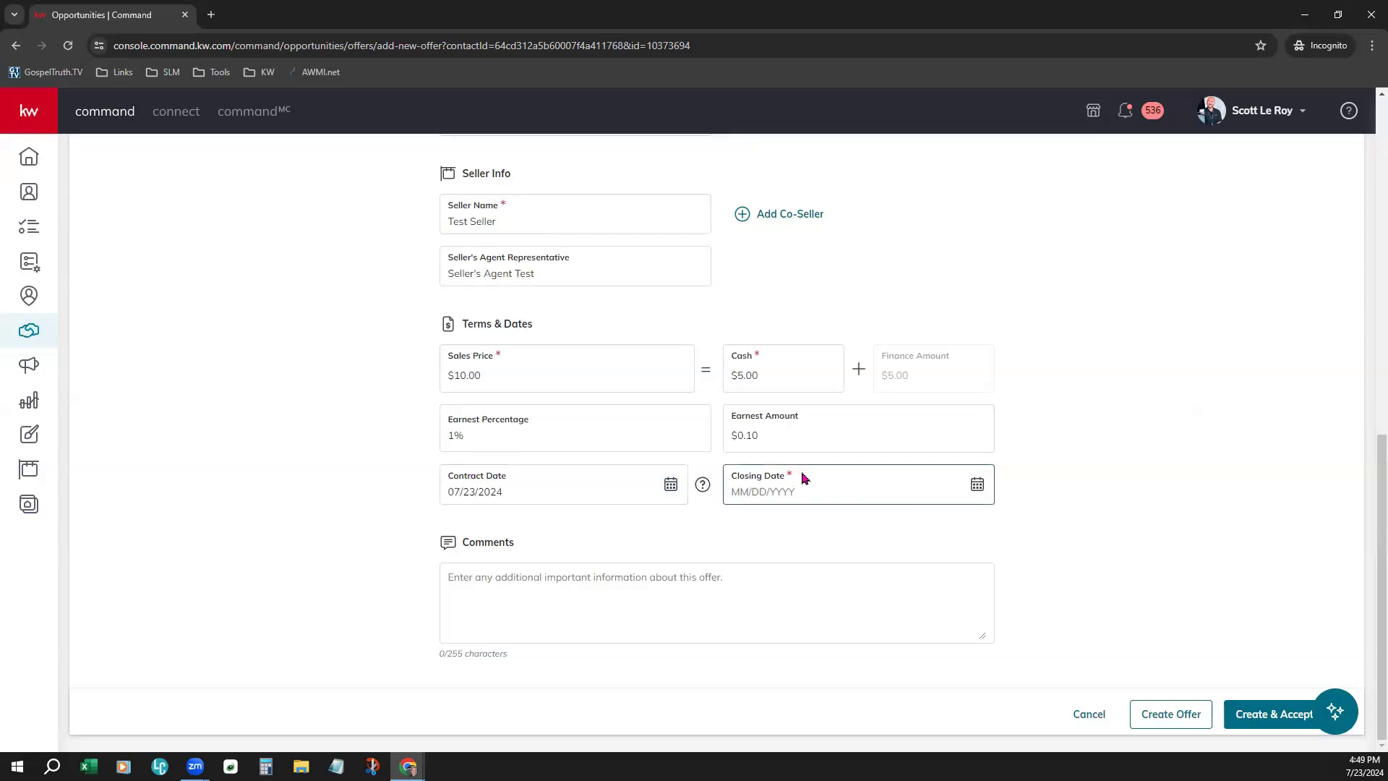
pyautogui.click(977, 485)
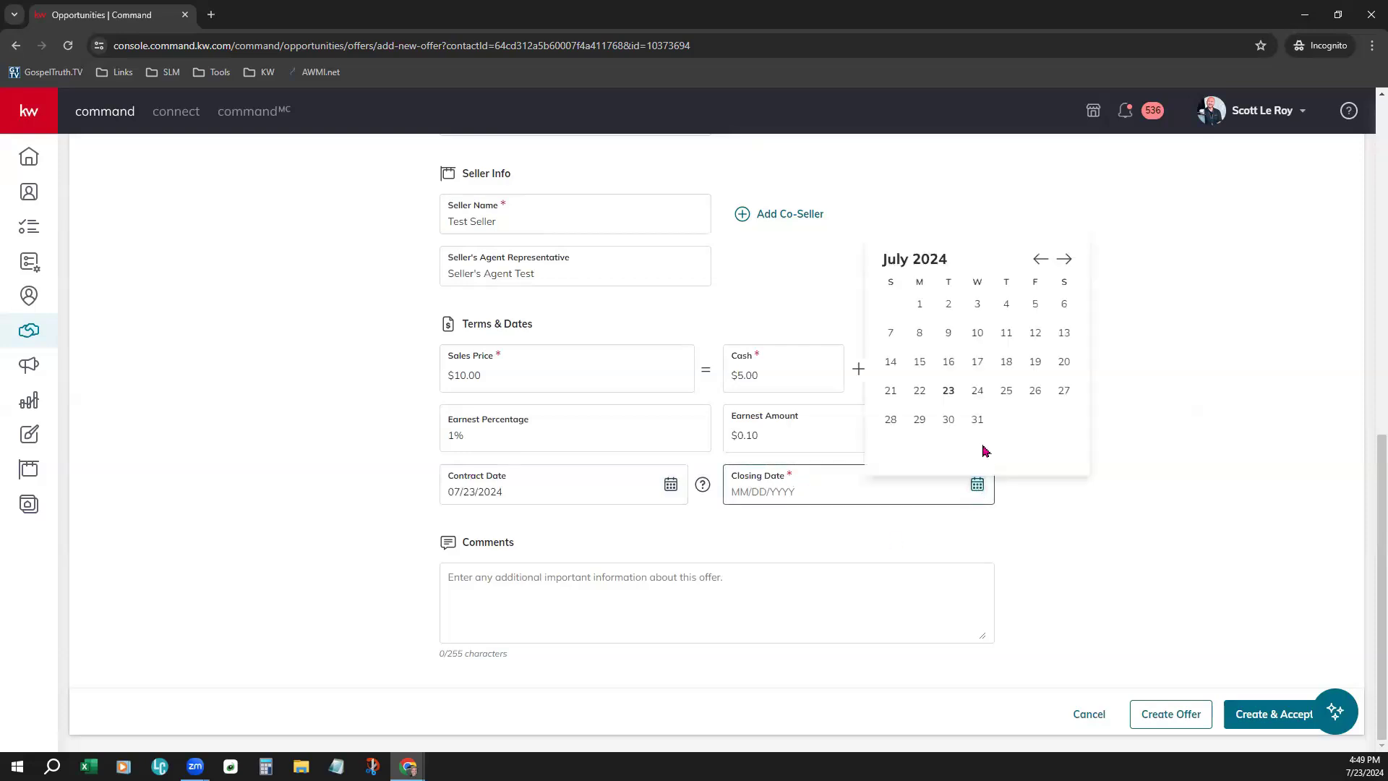
pyautogui.click(1062, 260)
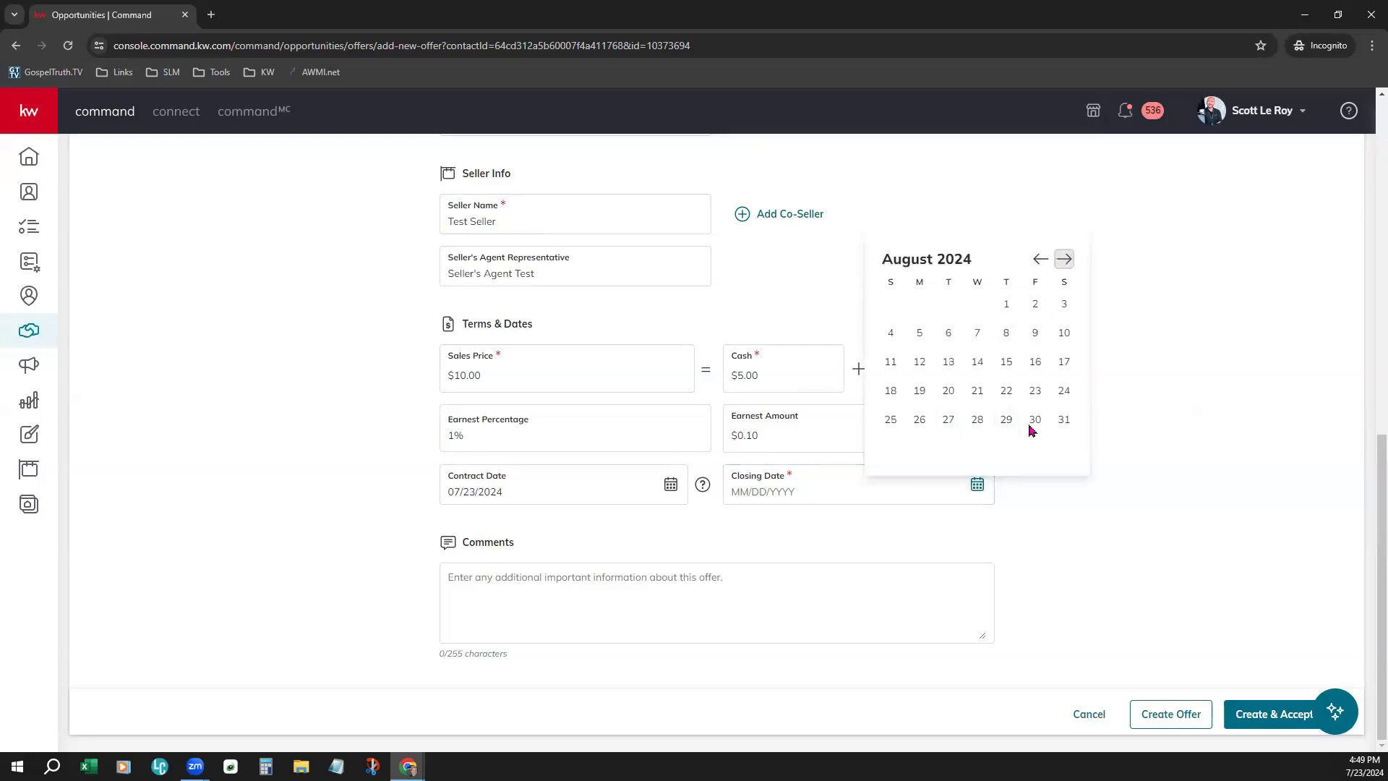
pyautogui.click(1064, 260)
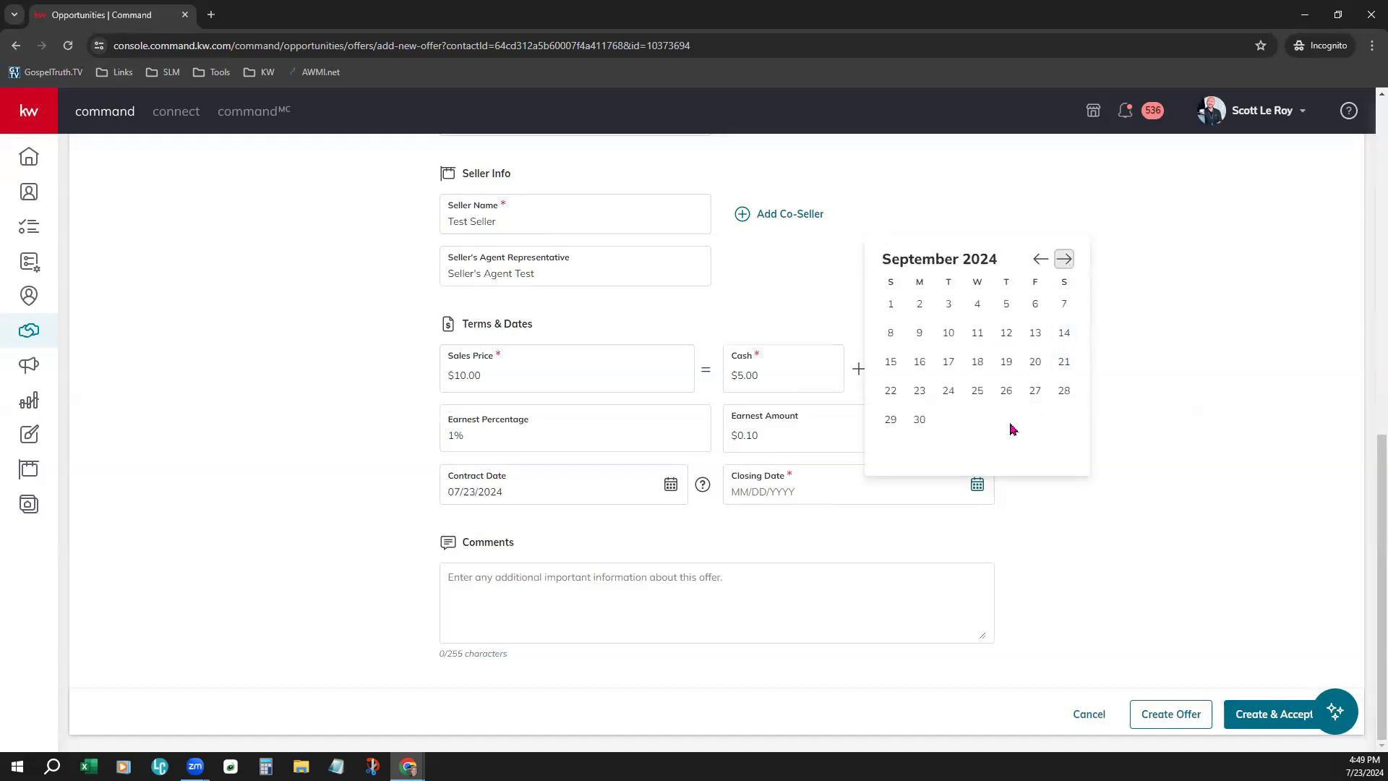
pyautogui.click(919, 421)
pyautogui.click(739, 580)
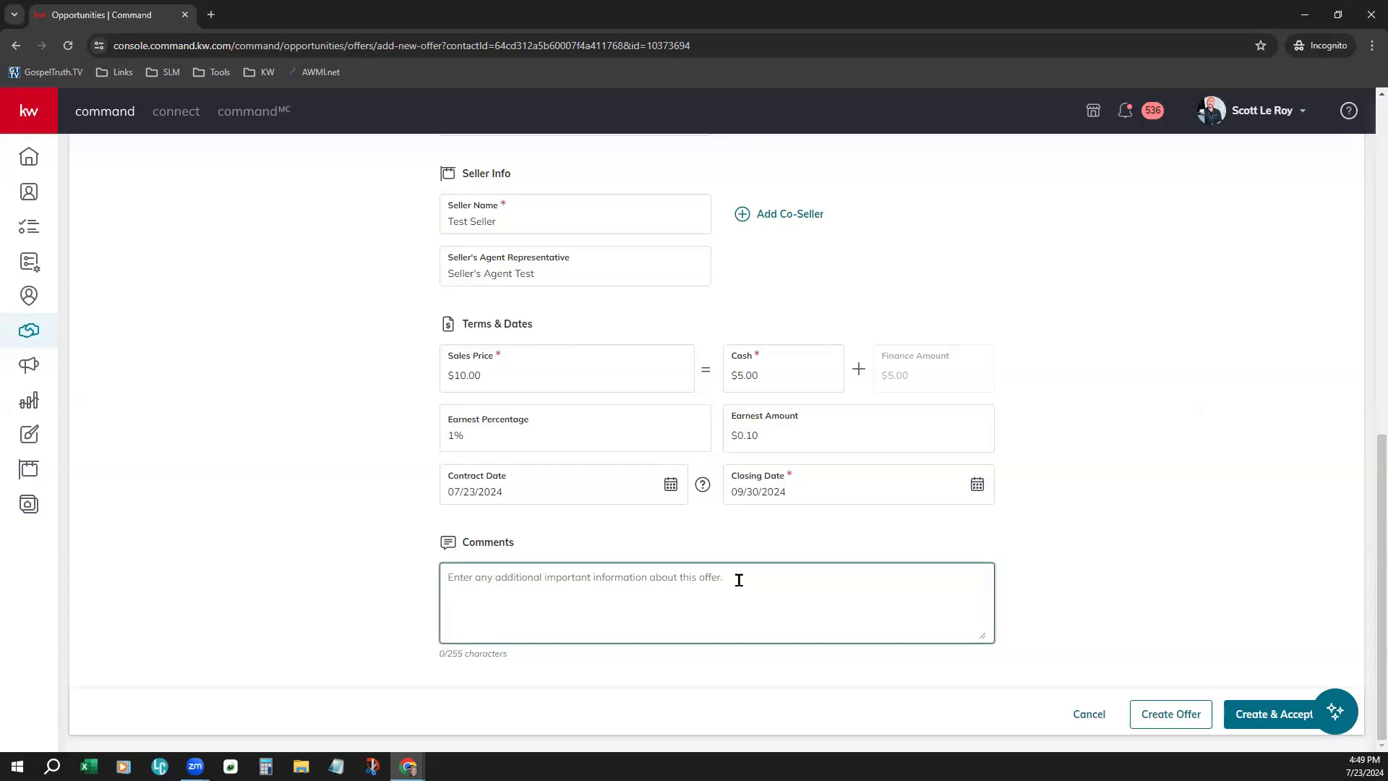
pyautogui.write('This is a test only.')
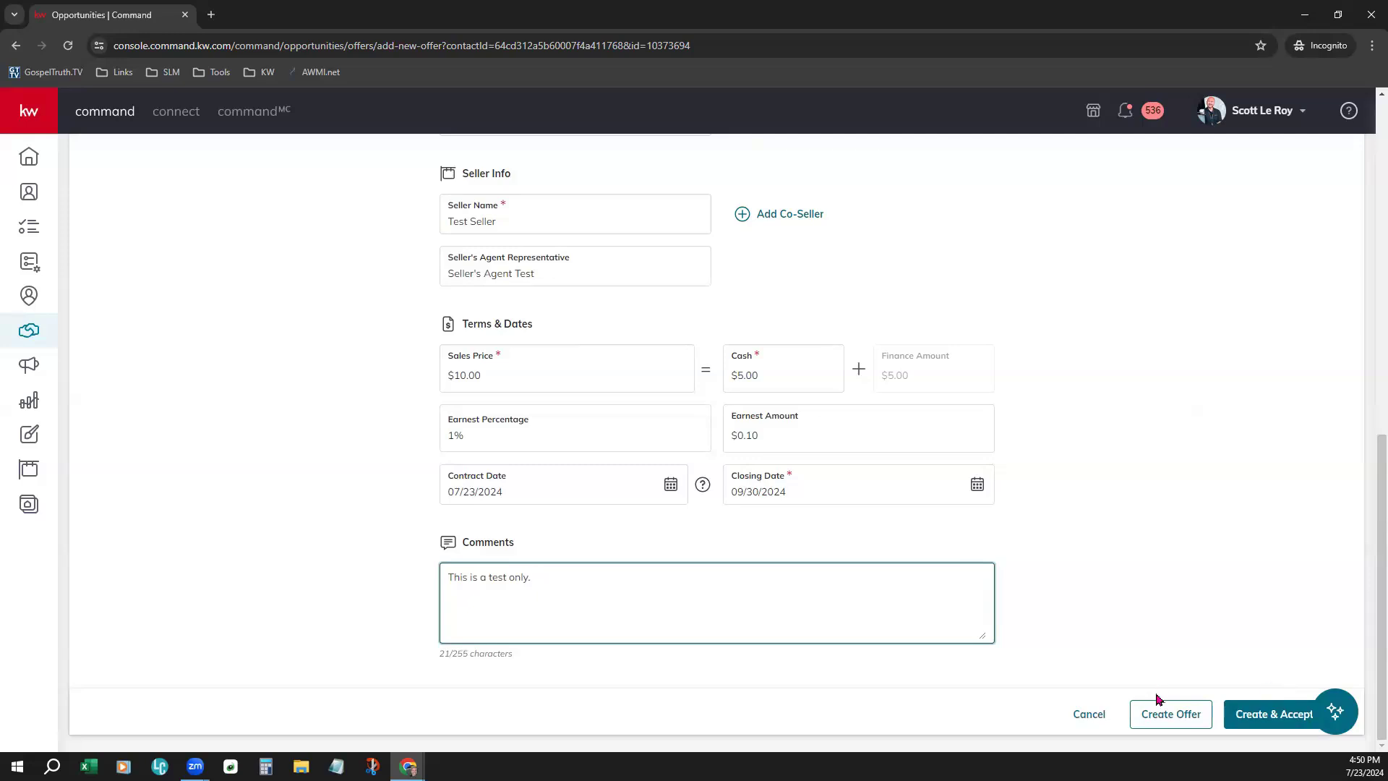
# - Create the Second Offer, then accept the original $10.00 all-cash offer
pyautogui.click(1181, 716)
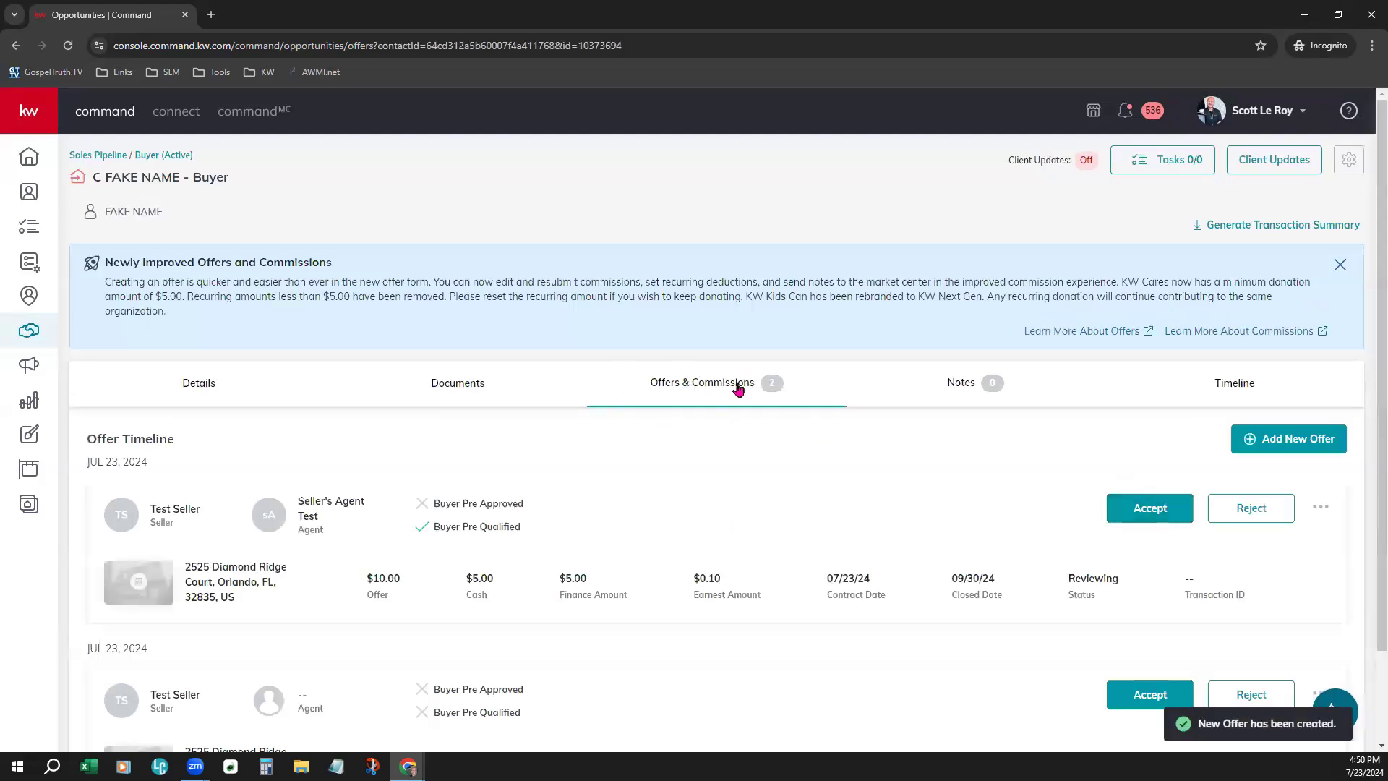
pyautogui.scroll(-2, 879, 412)
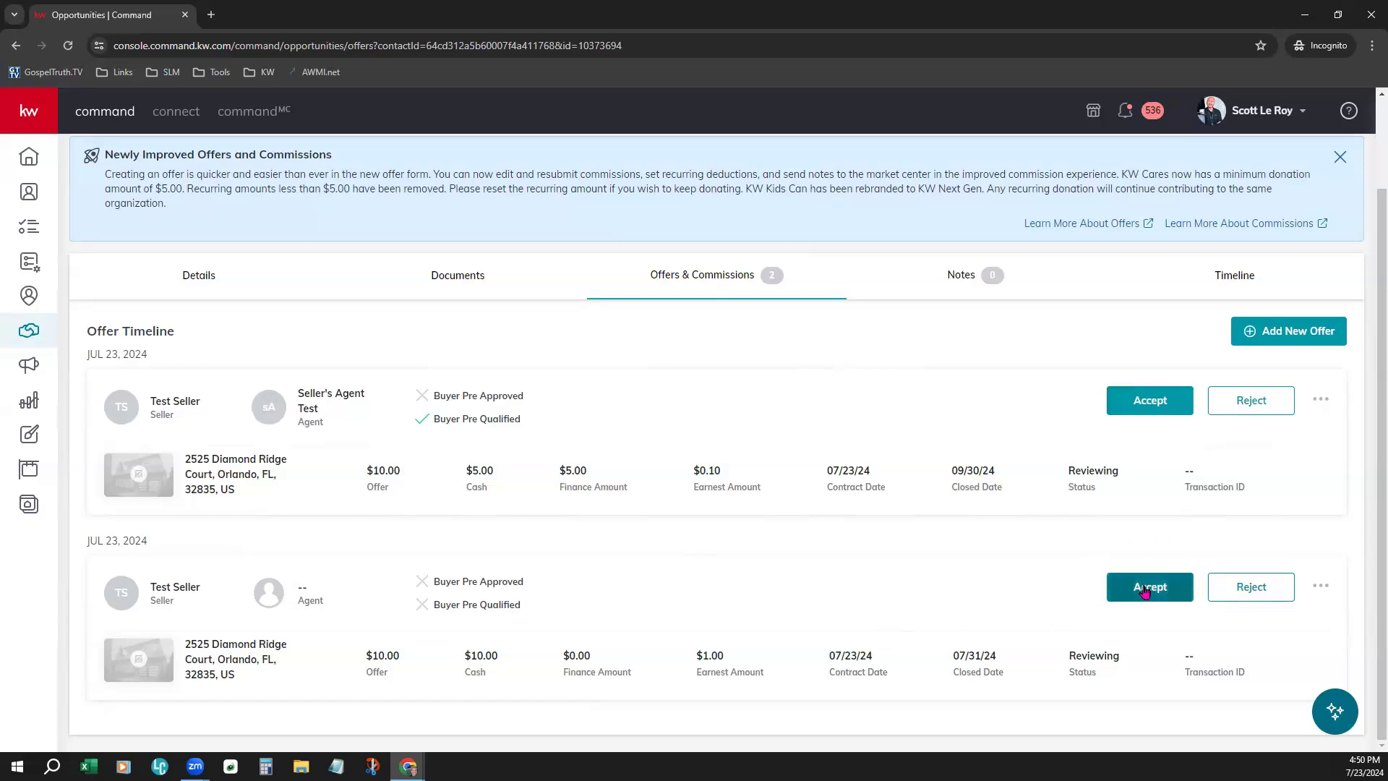
pyautogui.click(1144, 591)
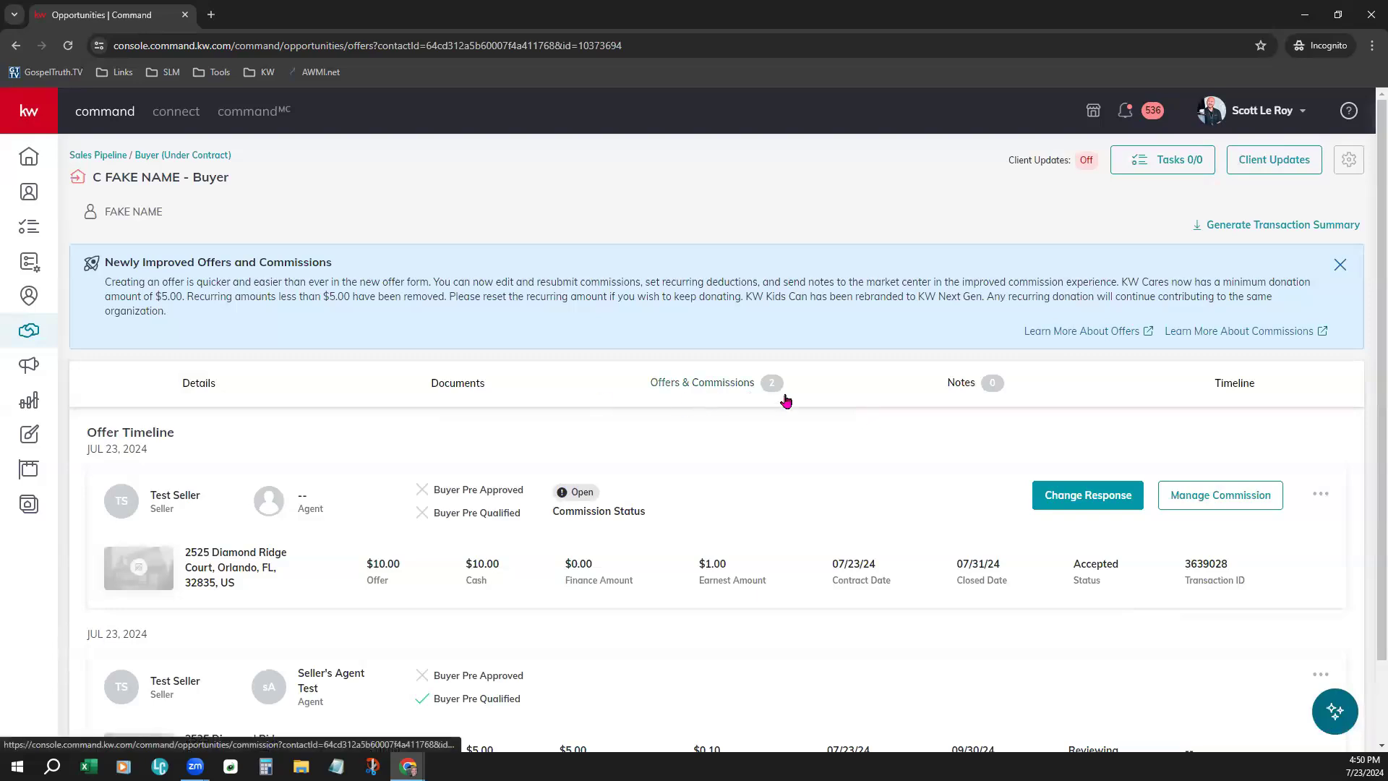
pyautogui.scroll(-2, 795, 428)
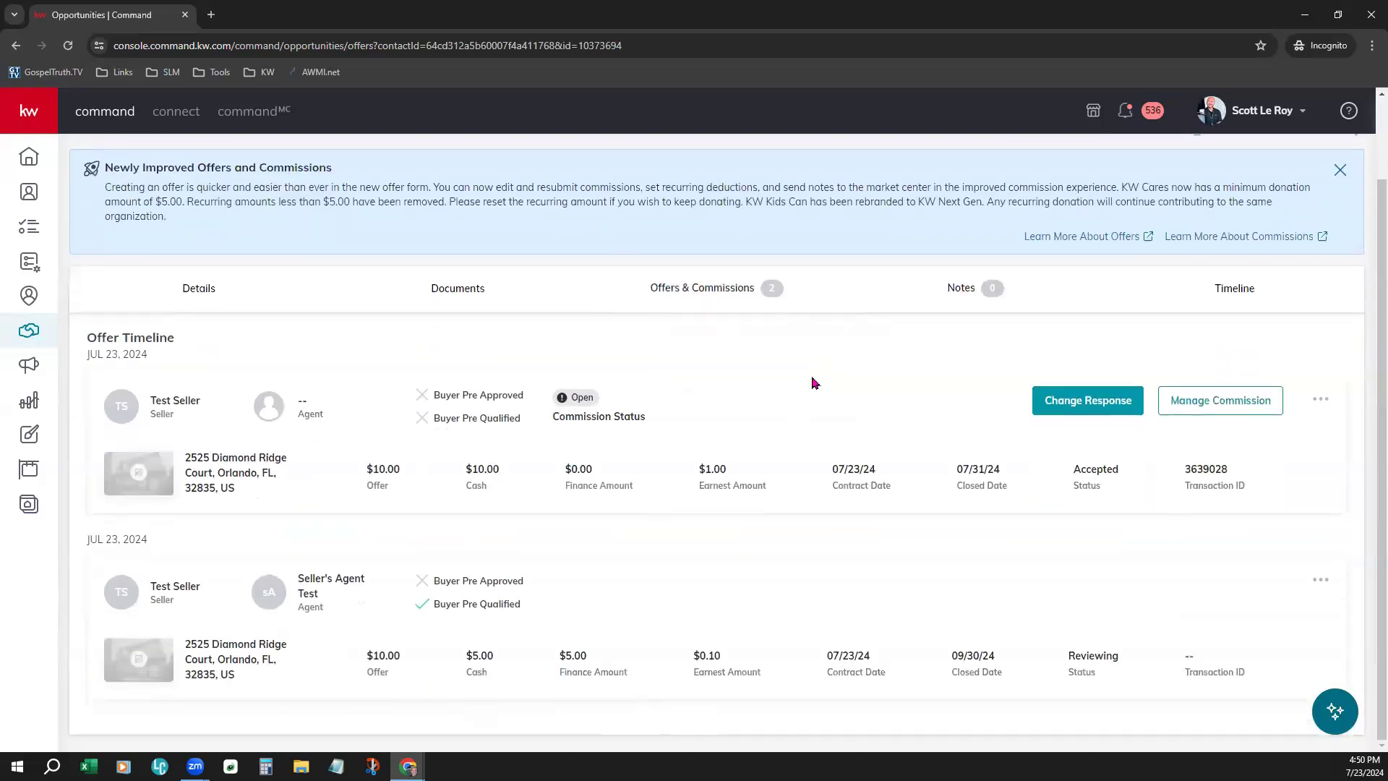